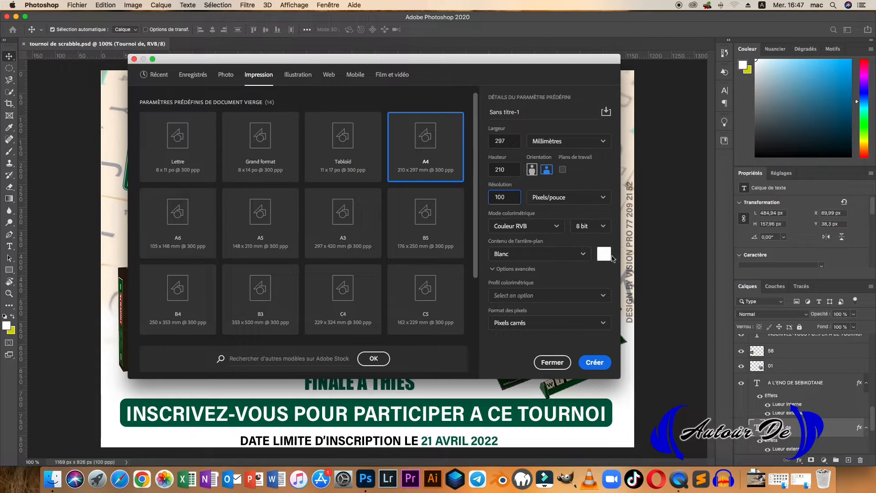
Create a landscape A4 print document, 297 × 210 mm at 100 pixels/inch, in 8-bit RGB colour with a white background.
click(557, 226)
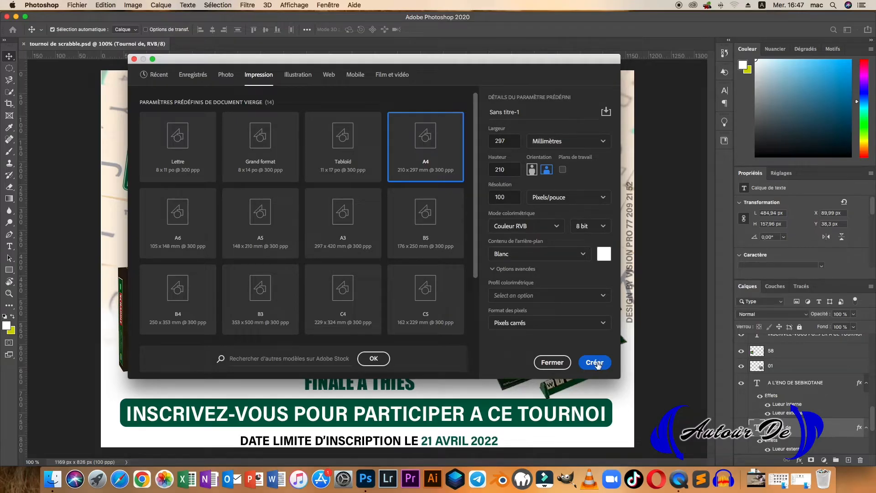
click(594, 362)
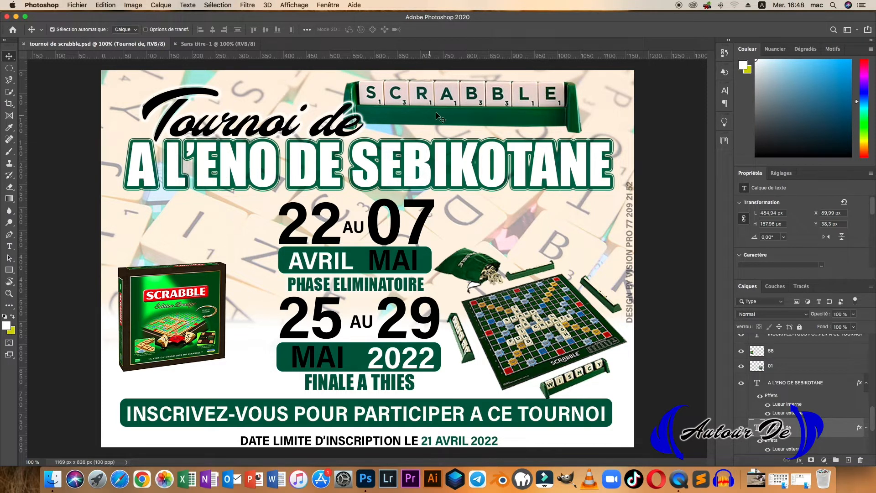
Reposition the "Tournoi de" text and the SCRABBLE tile rack side by side above the A L'ENO DE SEBIKOTANE title on the poster.
drag(336, 136, 304, 129)
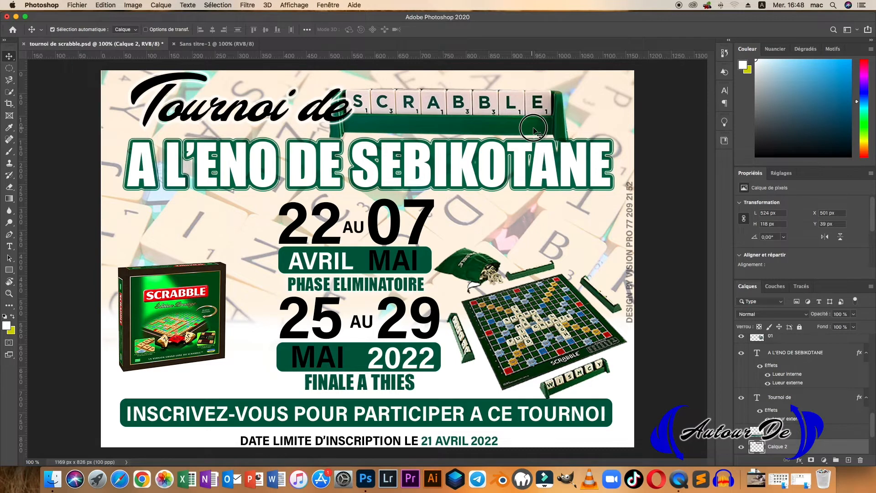
drag(534, 130, 560, 125)
drag(319, 112, 284, 122)
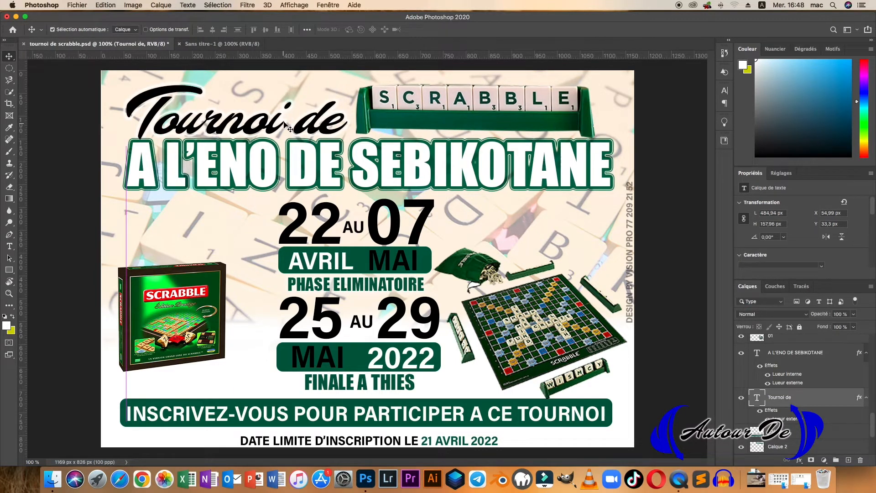
Add the text "Tournoi" near the top of the blank document in Altavista Regular at 54,72 pt, and browse other fonts.
click(215, 44)
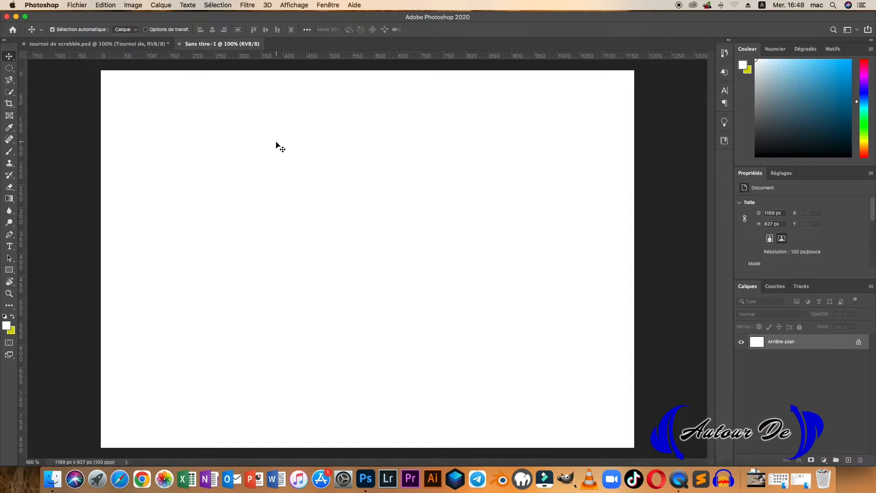
key(t)
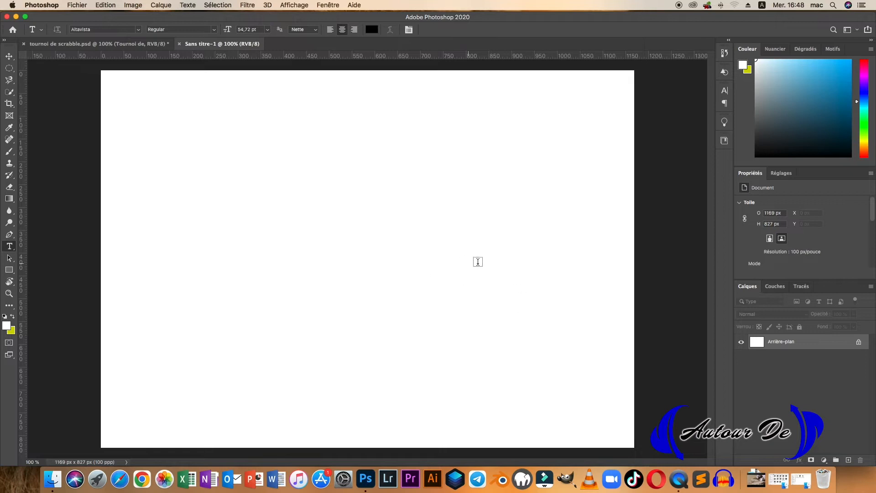
click(260, 141)
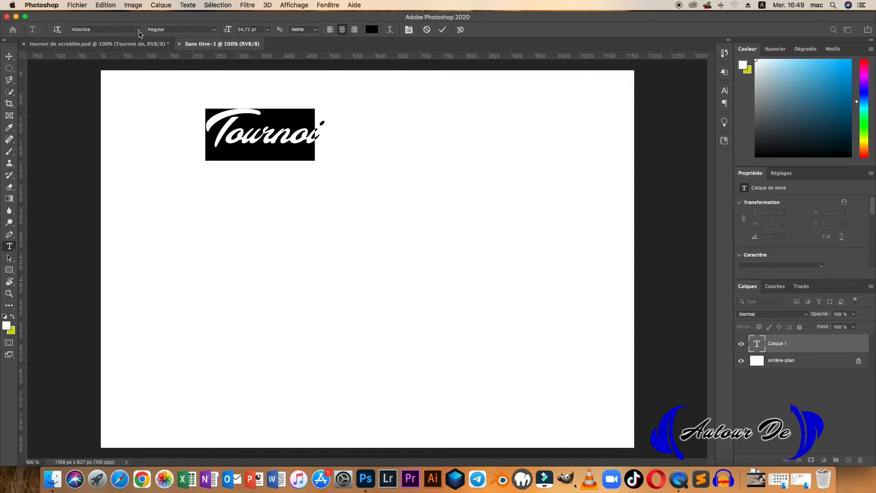
click(138, 30)
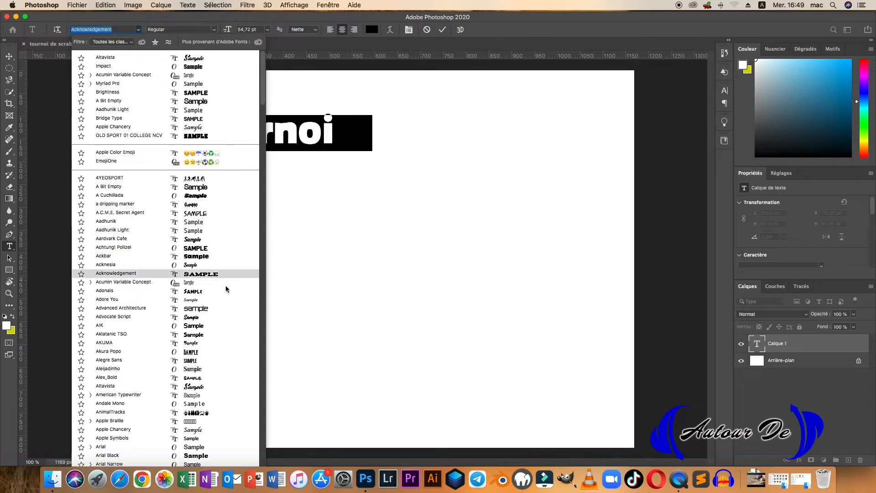
scroll(223, 289, down, 3)
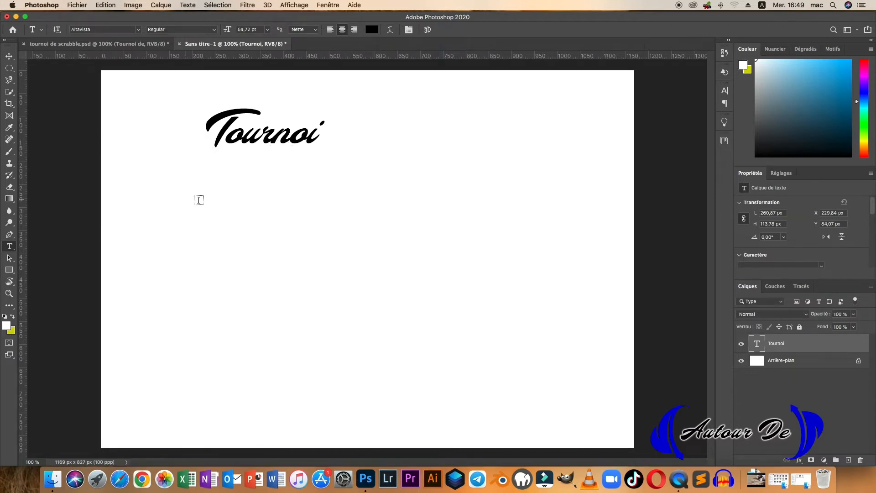
Check the reference poster, place a new text layer below "Tournoi" in the blank document and set its font to Impact.
click(92, 45)
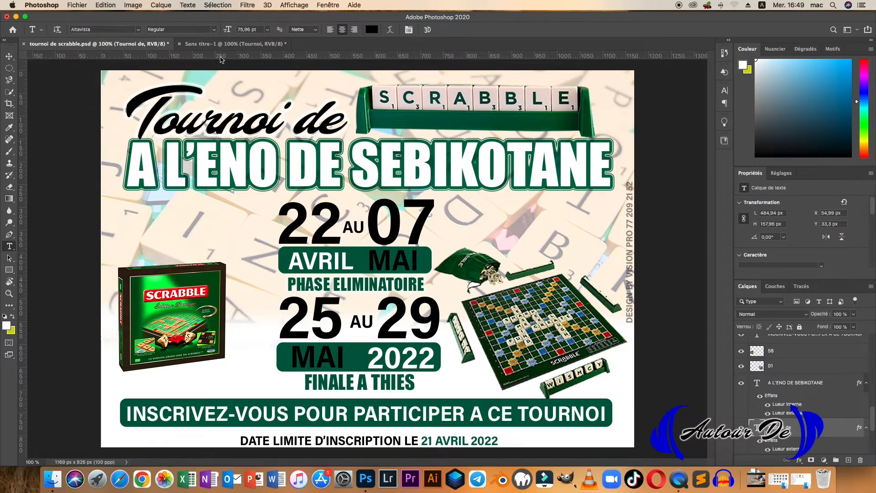
click(233, 44)
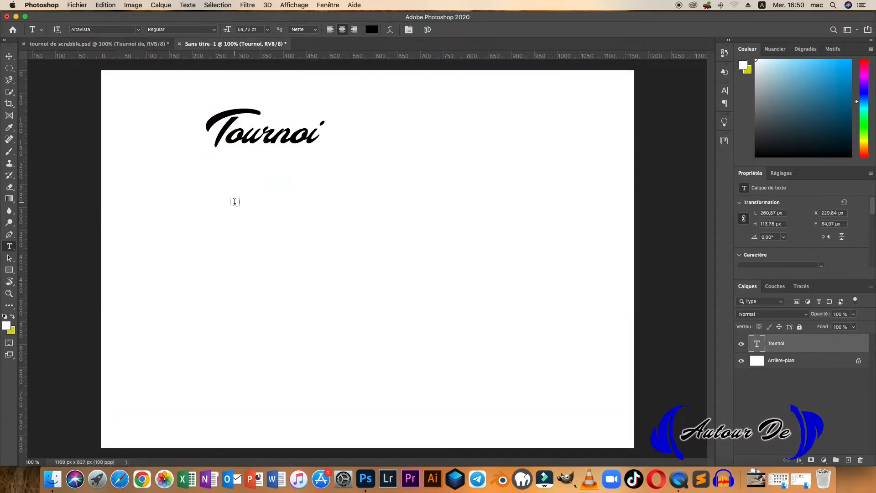
click(217, 205)
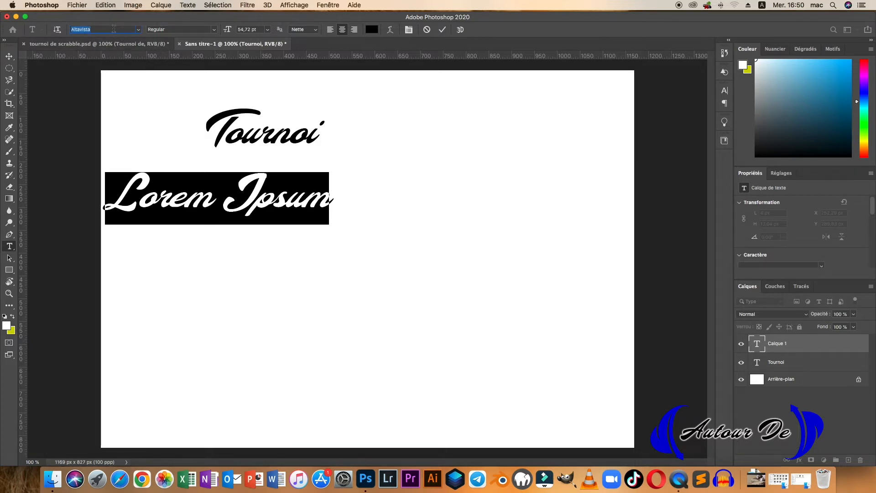
text(imp)
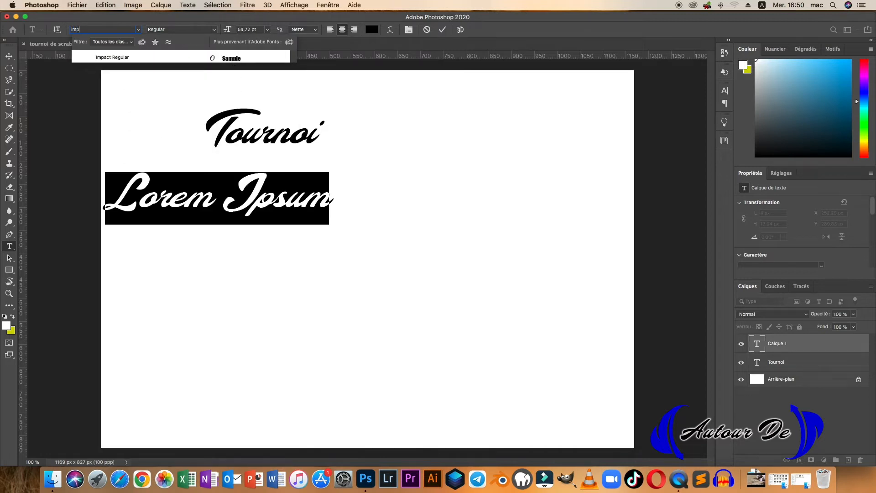
click(234, 62)
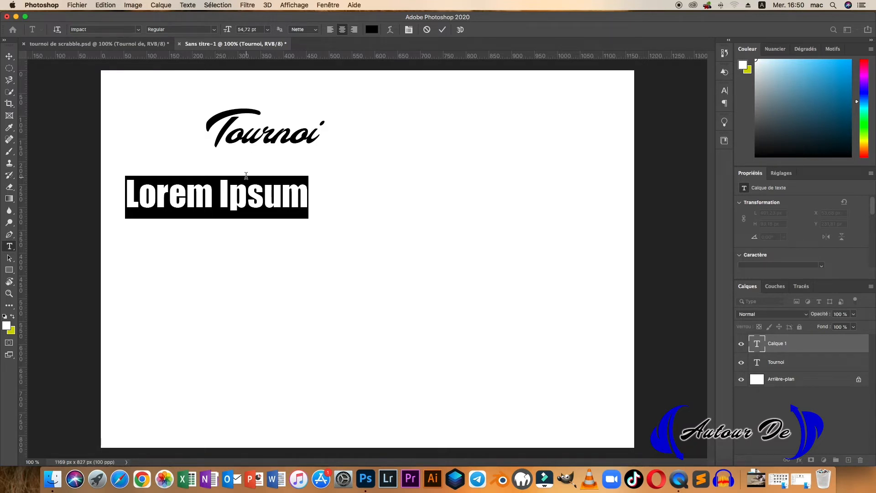
Enter A L'ENO DE SEBIKOTANE as the new layer's text.
text(A L')
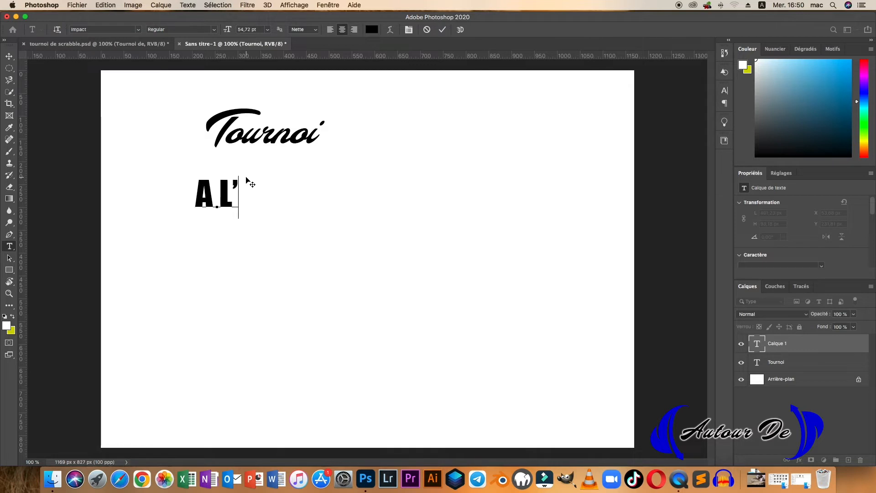
text(ENO DE )
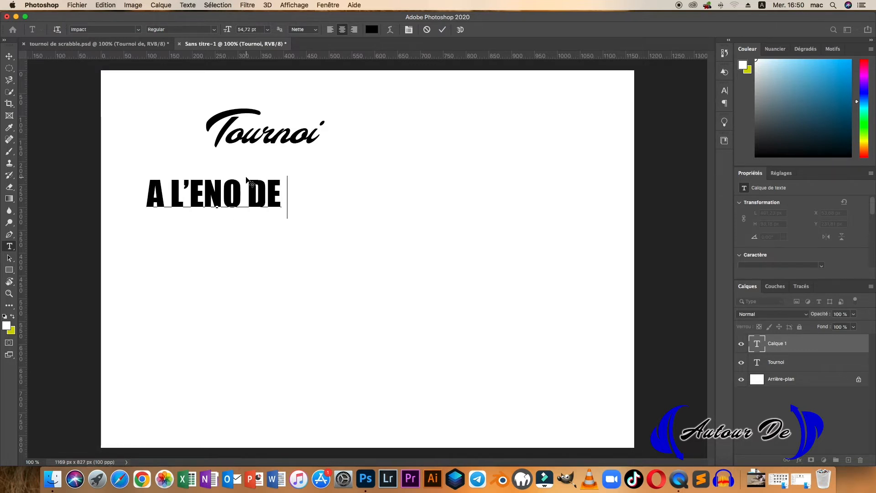
text(SEBIKO)
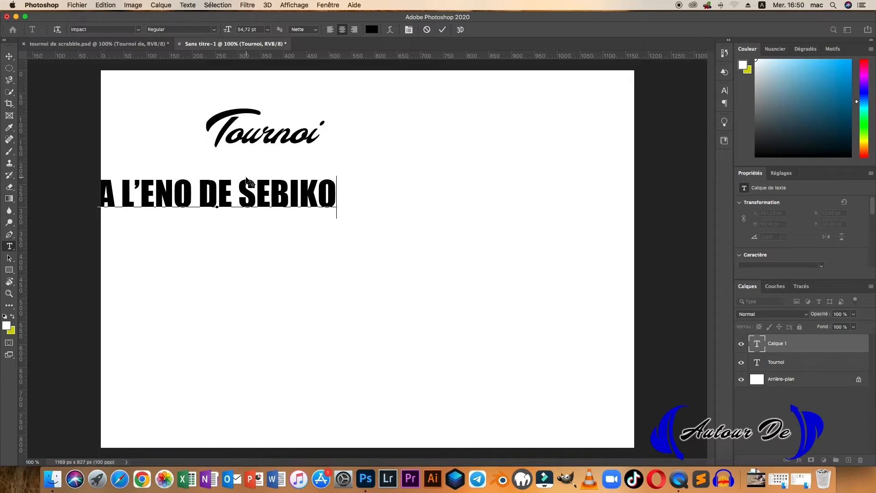
text(TQANE)
key(BackSpace)
key(BackSpace)
key(BackSpace)
key(BackSpace)
text(ANE)
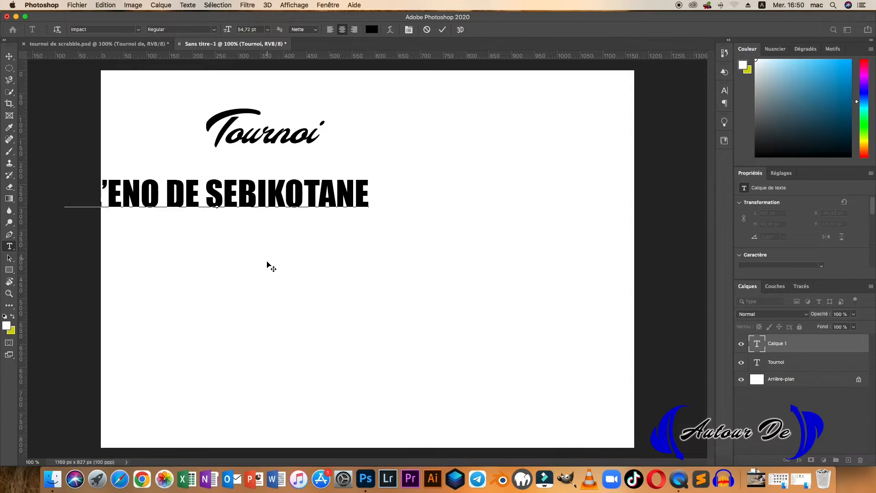
Enlarge the A L'ENO DE SEBIKOTANE text to 78 pt and move it fully onto the canvas beneath "Tournoi".
drag(267, 265, 395, 269)
drag(488, 197, 186, 183)
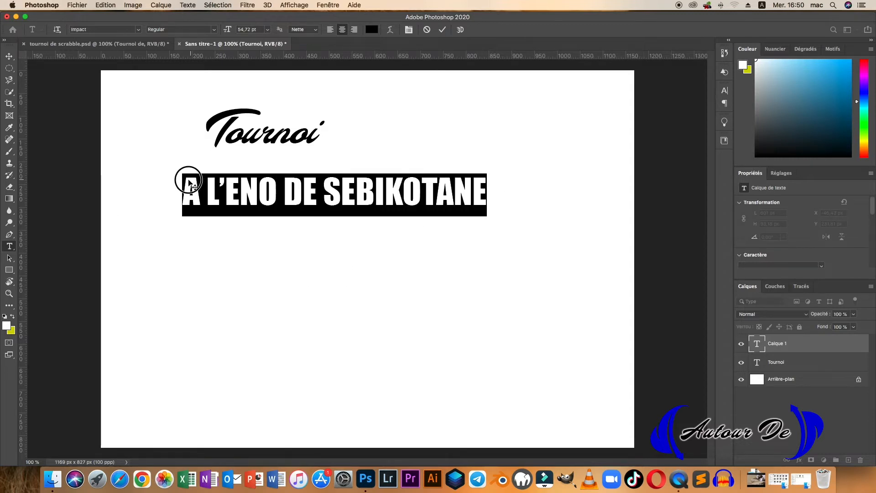
drag(229, 30, 246, 30)
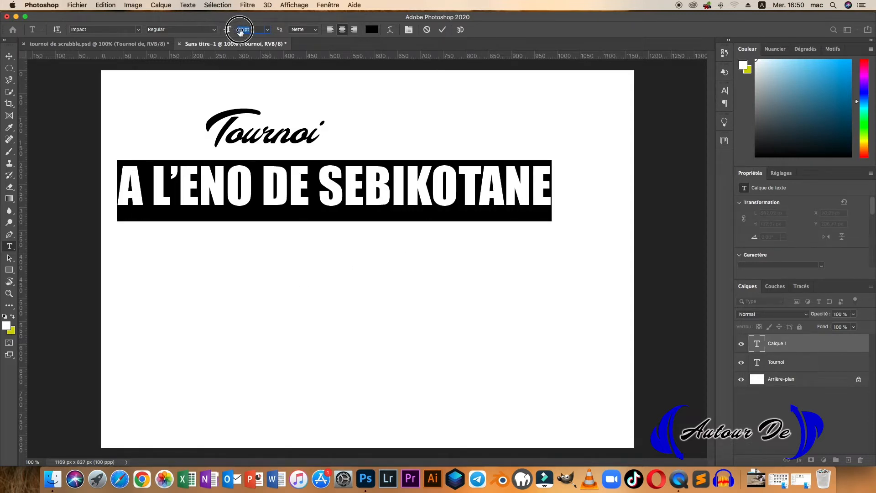
drag(361, 267, 393, 264)
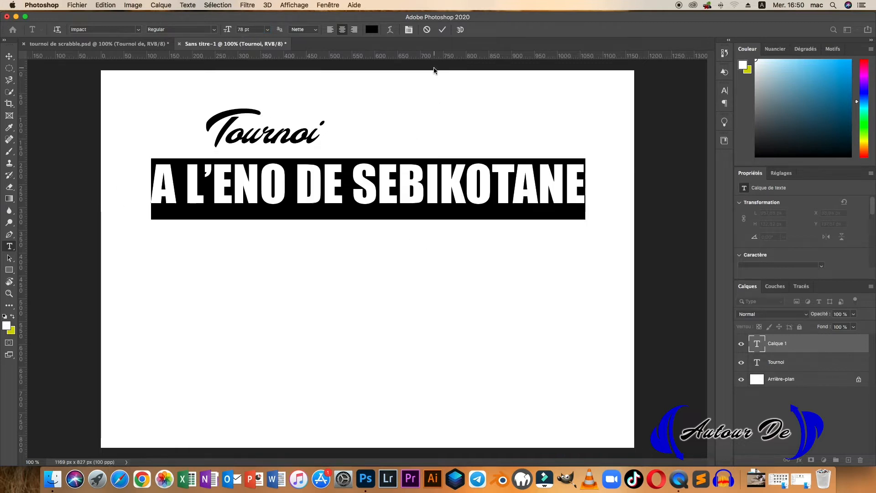
click(442, 30)
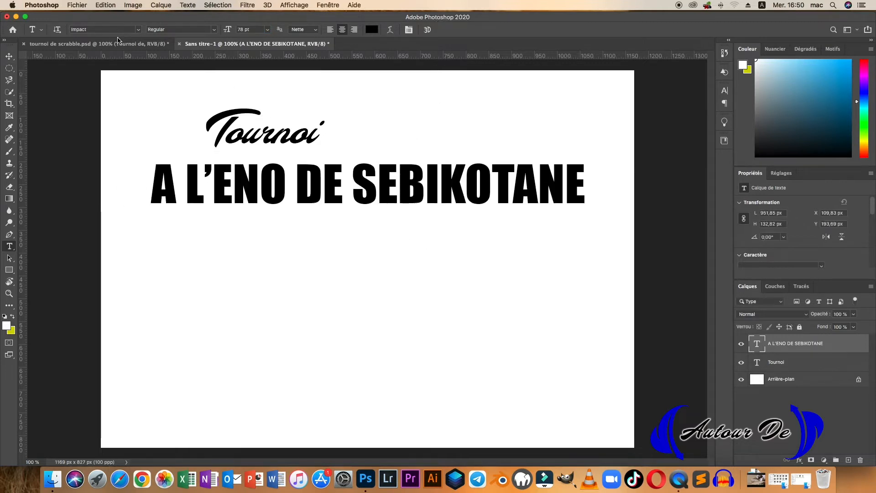
Compare with the reference poster, and repeatedly hide and show the A L'ENO DE SEBIKOTANE layer in the new document.
click(98, 44)
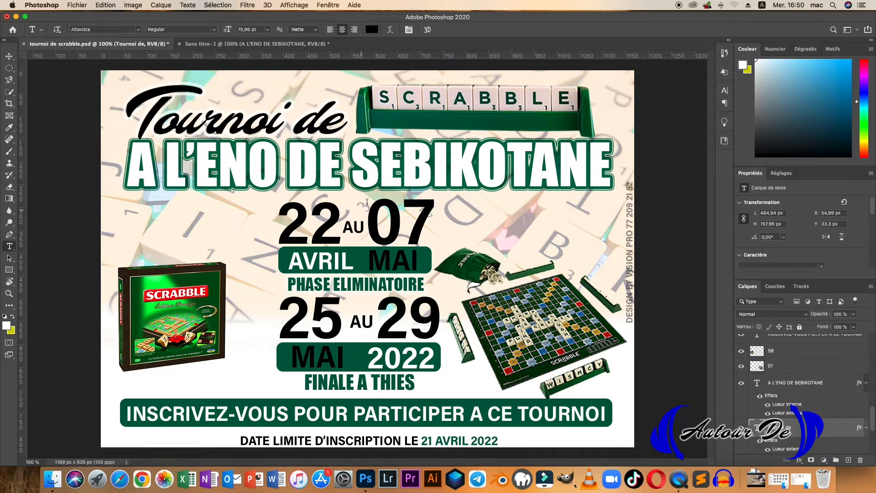
click(251, 43)
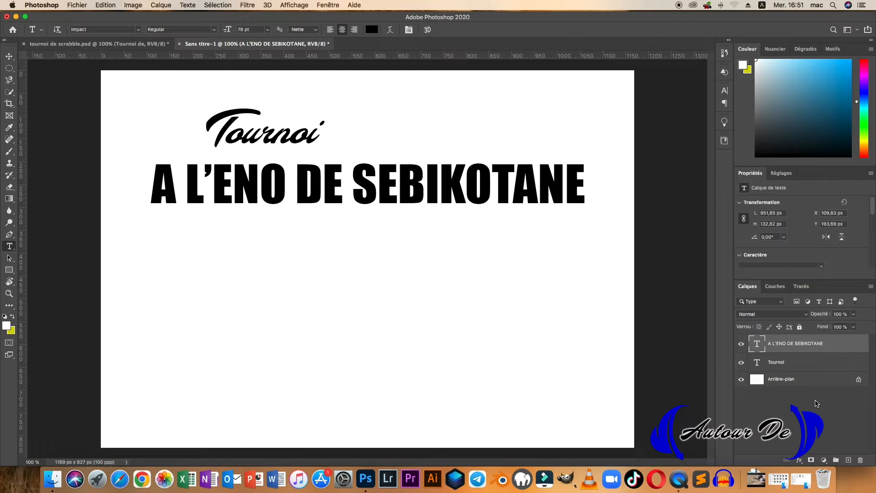
click(793, 364)
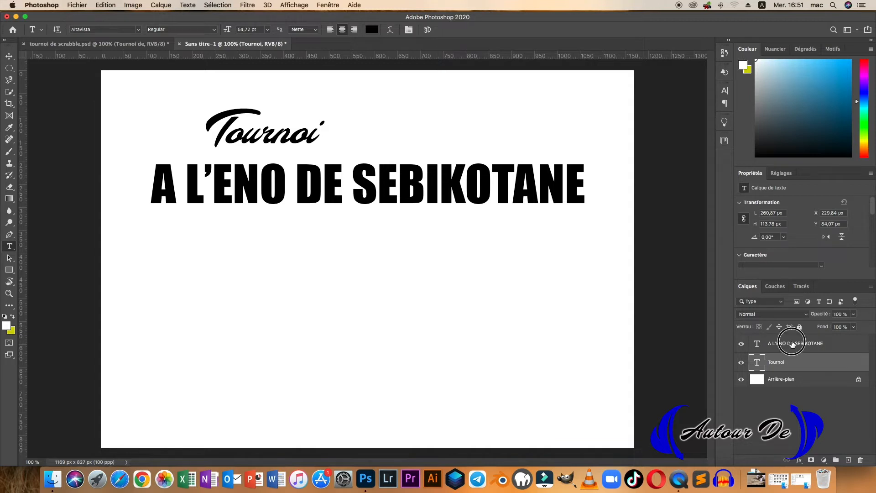
click(793, 345)
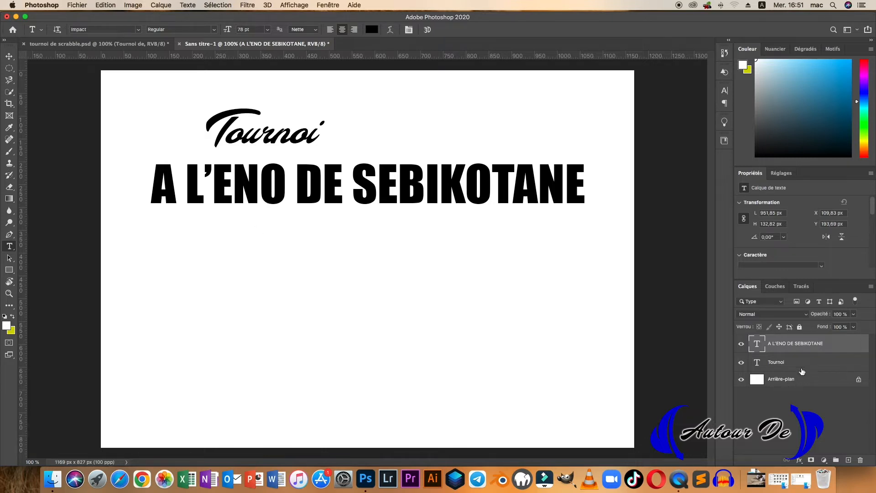
click(742, 345)
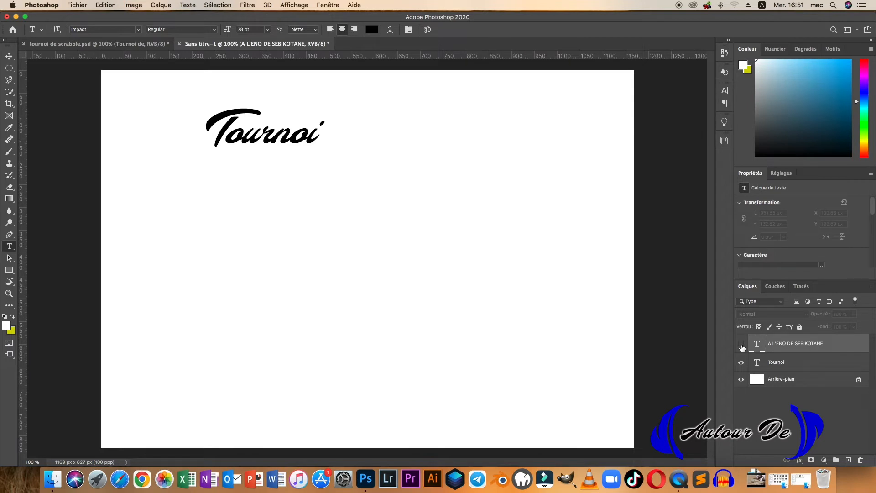
click(743, 346)
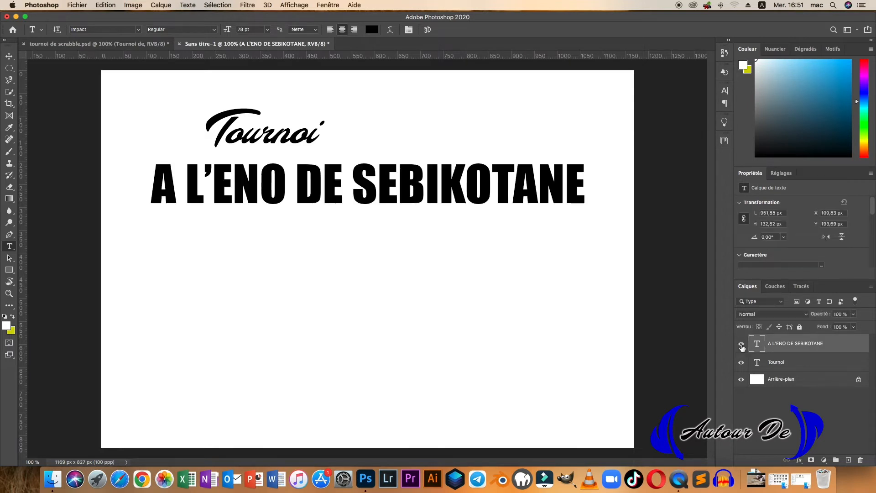
click(742, 345)
click(741, 345)
click(741, 345)
click(742, 345)
click(742, 345)
click(741, 345)
click(742, 345)
click(741, 346)
click(742, 347)
click(742, 347)
Add the date number "22" as a 78 pt Impact text layer below the A L'ENO DE SEBIKOTANE line, checking the reference poster.
click(170, 250)
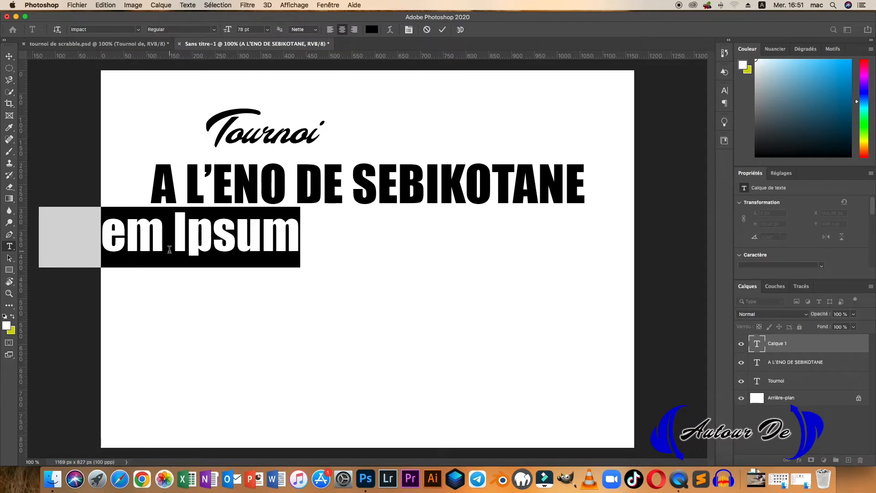
click(116, 44)
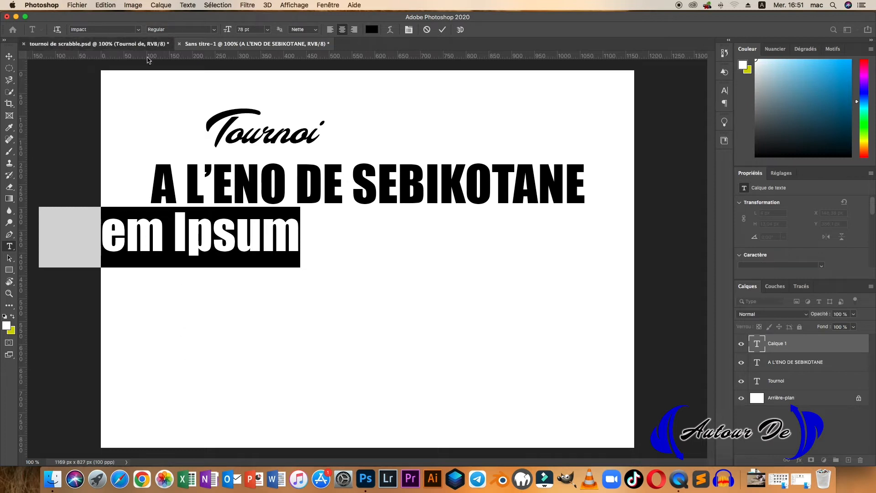
click(9, 56)
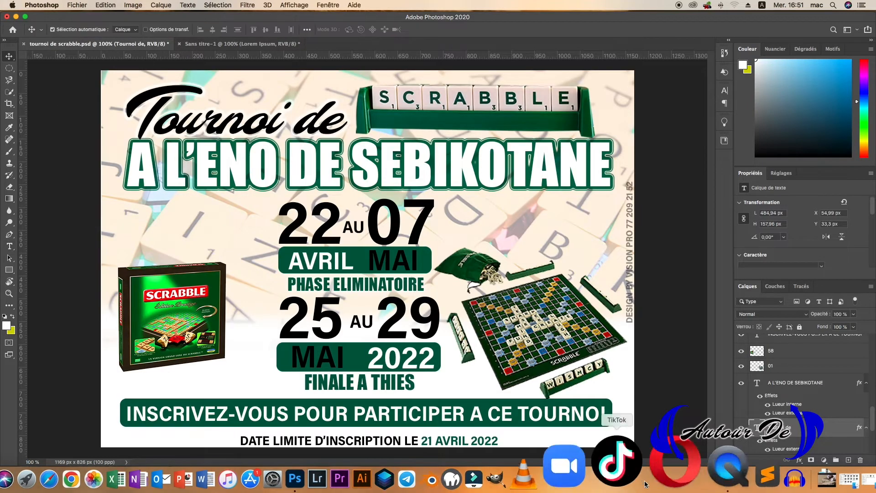
click(242, 44)
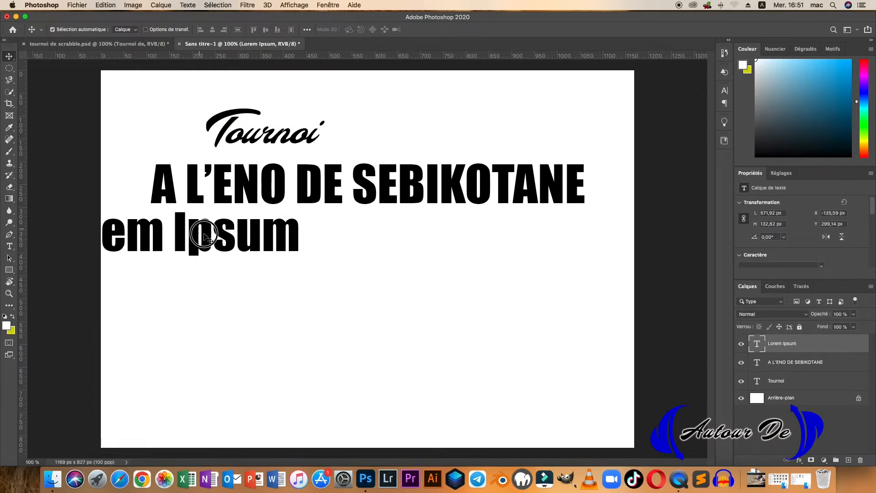
drag(186, 234, 342, 254)
double_click(340, 253)
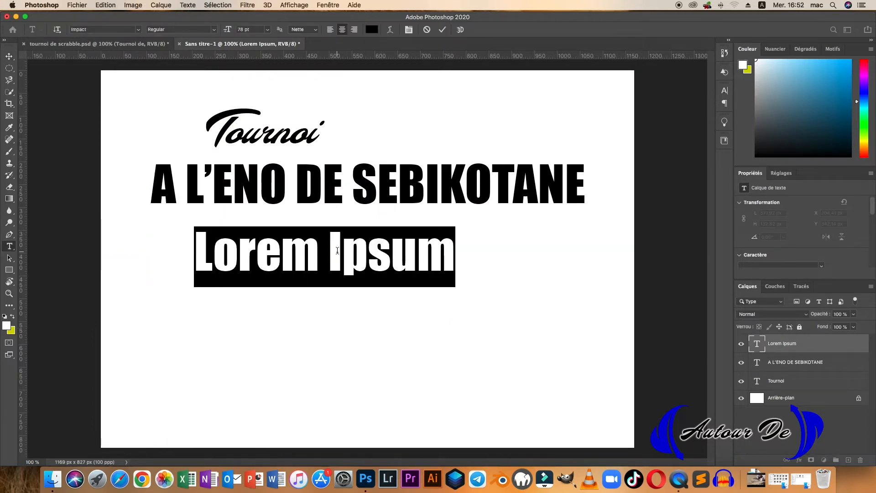
text(22)
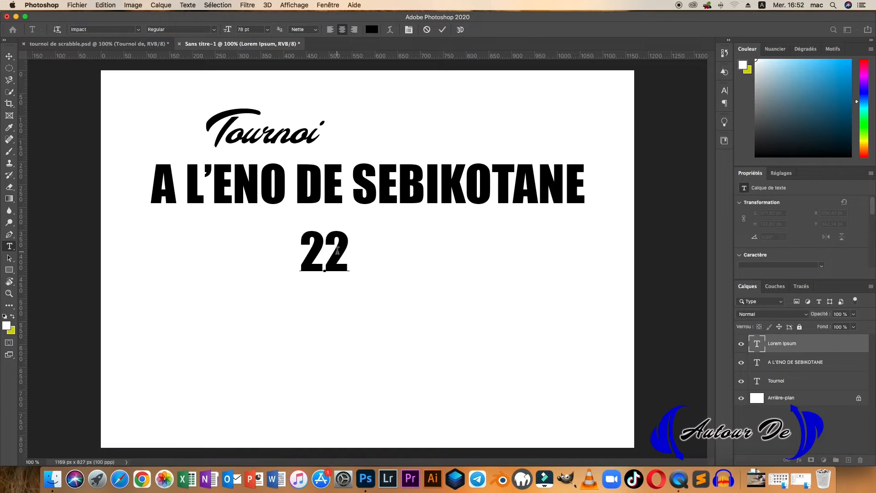
click(9, 56)
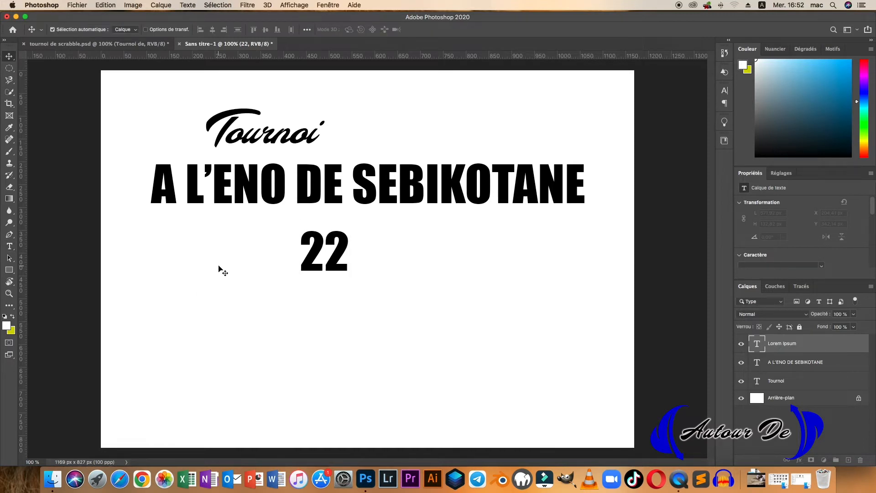
Change the font of the number 22 to Acumin Variable Concept SemiCondensed Bold.
double_click(314, 260)
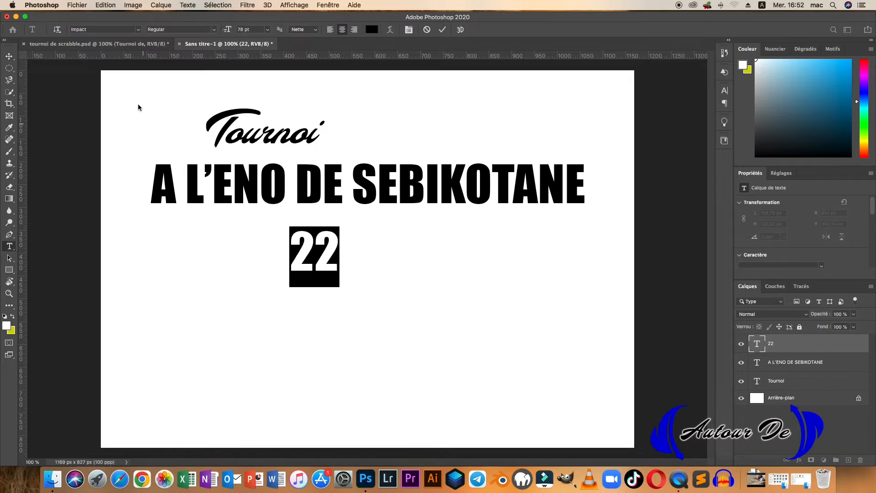
click(101, 29)
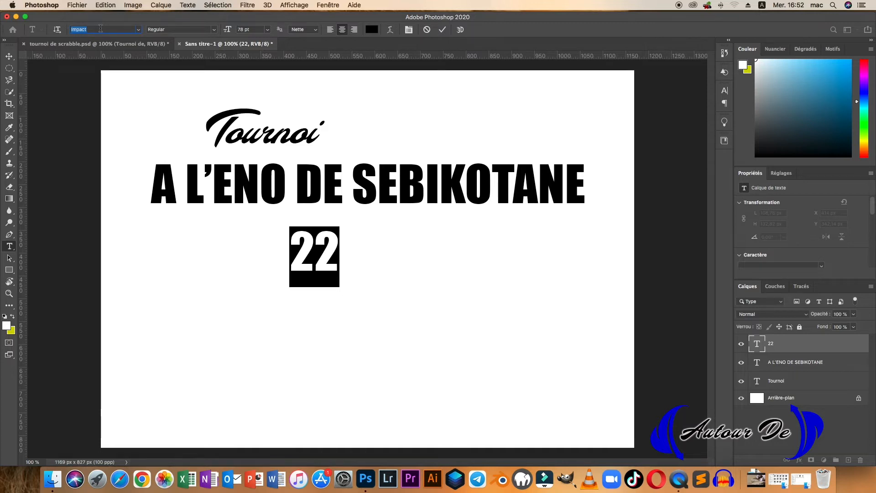
text(BO)
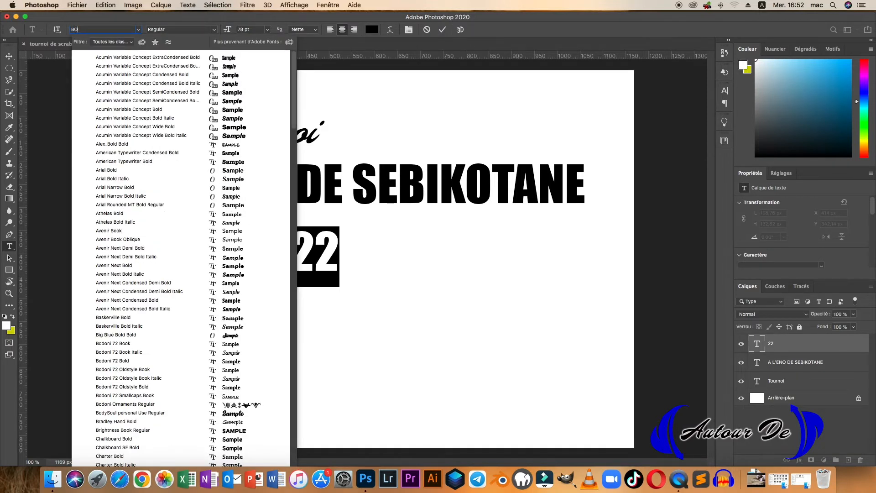
text(L)
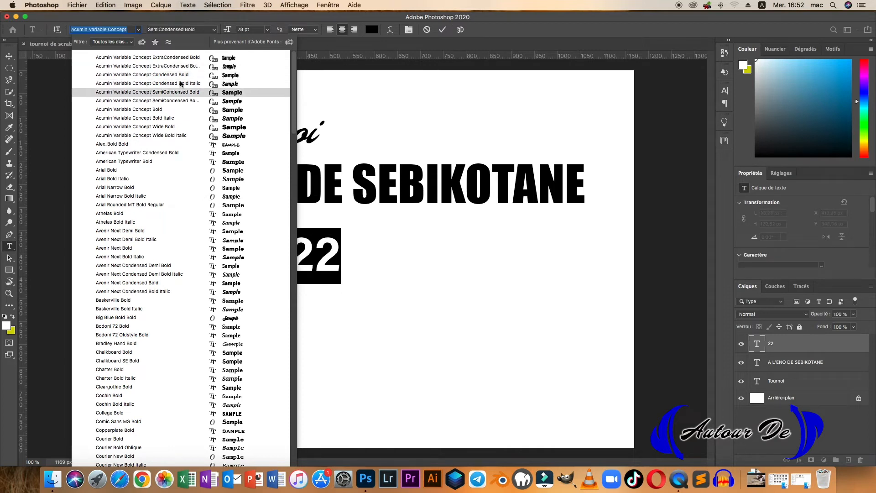
click(230, 94)
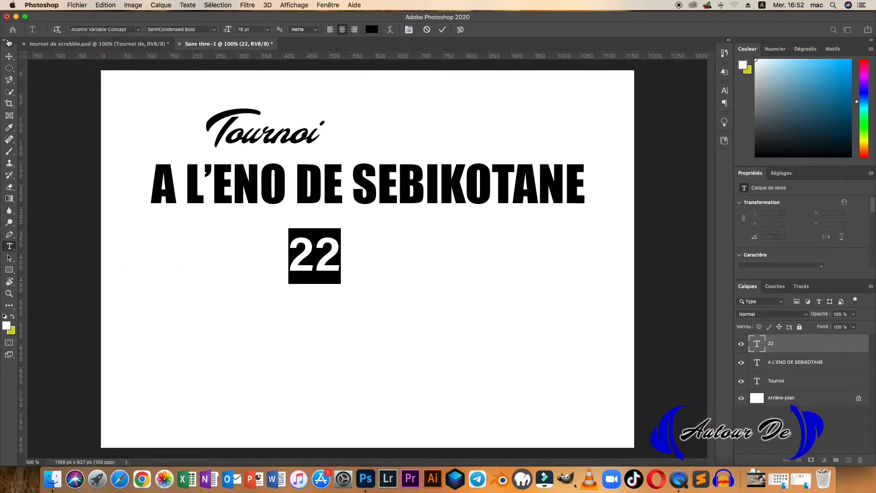
click(8, 55)
mouse_move(306, 253)
mouse_down()
mouse_move(262, 254)
mouse_move(303, 246)
mouse_move(293, 250)
mouse_up()
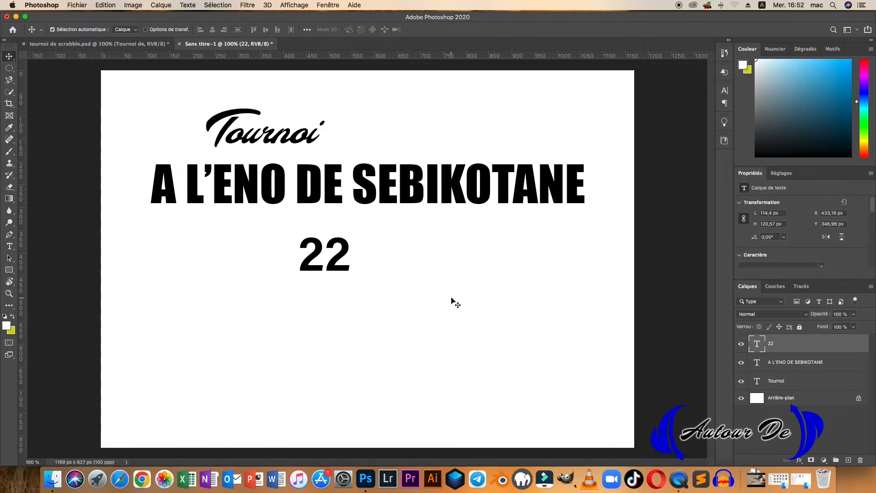
Duplicate the 22 text layer twice and spread the three numbers out in a row.
right_click(807, 344)
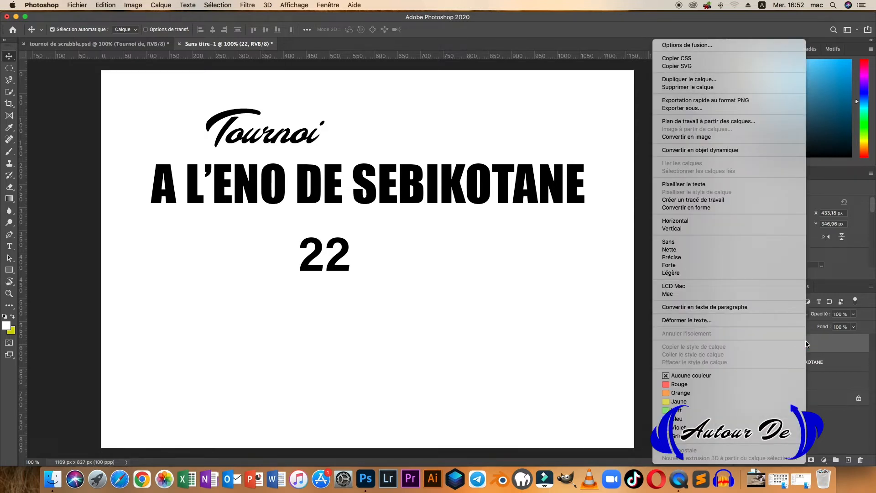
click(806, 344)
right_click(807, 344)
click(707, 81)
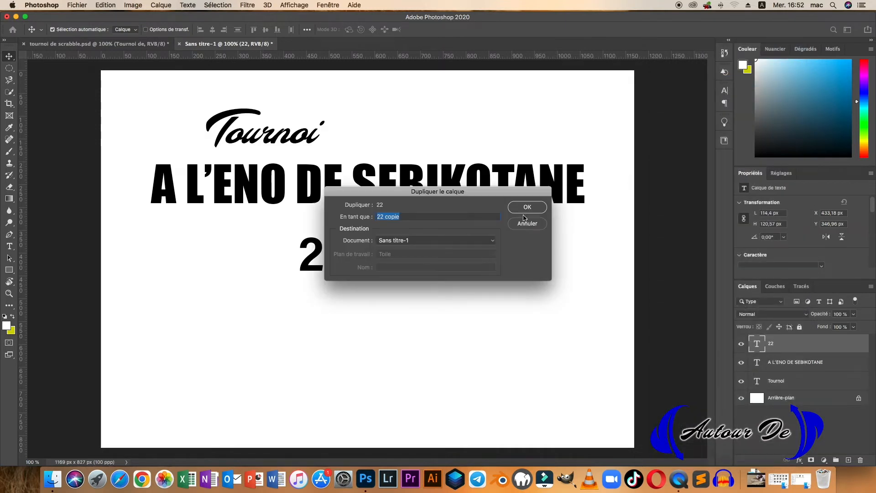
click(528, 208)
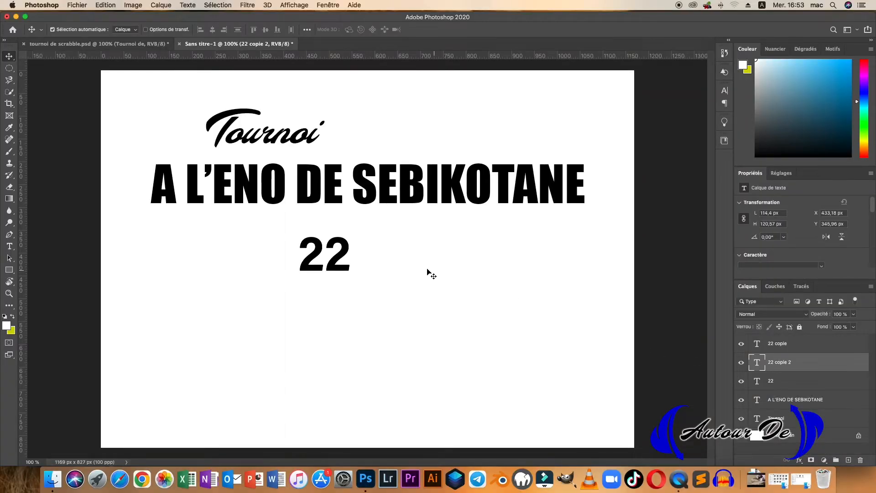
drag(334, 265, 243, 270)
drag(380, 274, 403, 270)
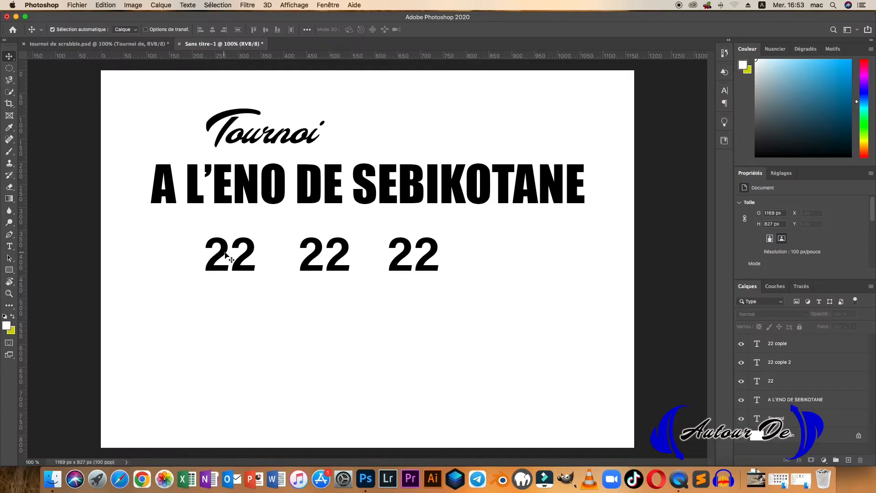
Delete the two copies of the 22 layer, keeping only the original.
drag(177, 240, 346, 289)
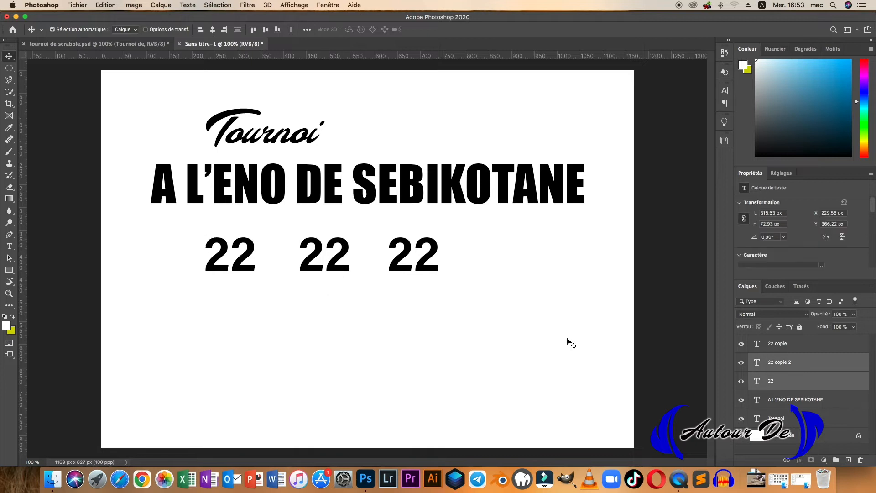
click(797, 351)
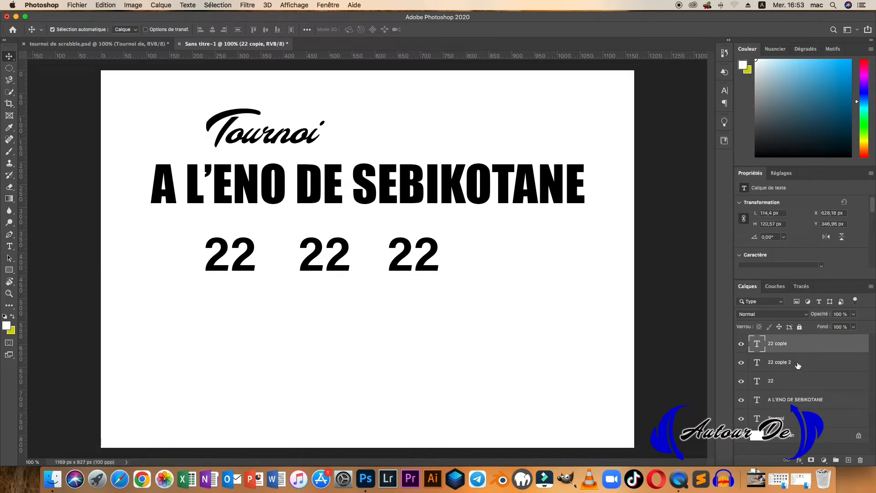
key(Delete)
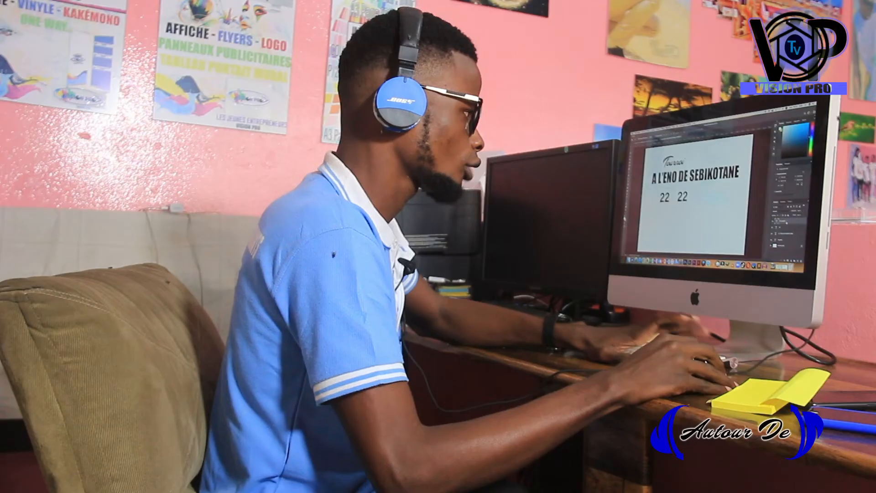
key(Delete)
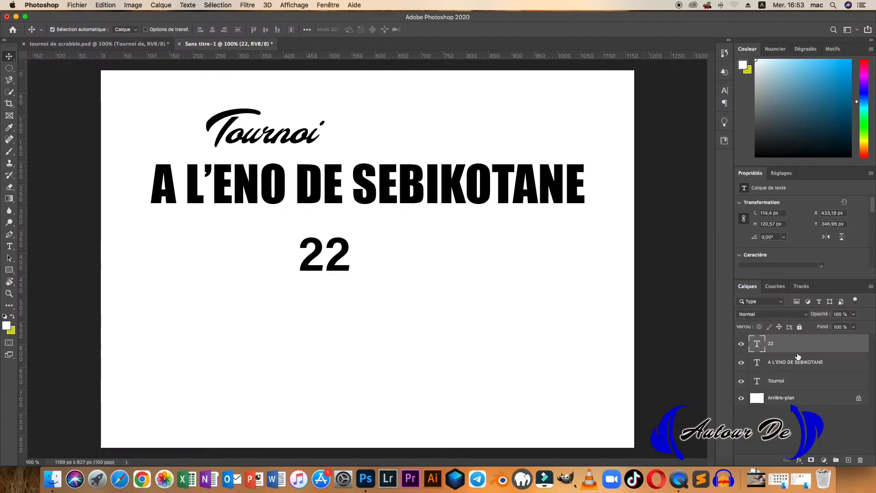
Move the 22 leftward and place a duplicate of it about 270 px to its right on the same line.
drag(336, 269, 293, 266)
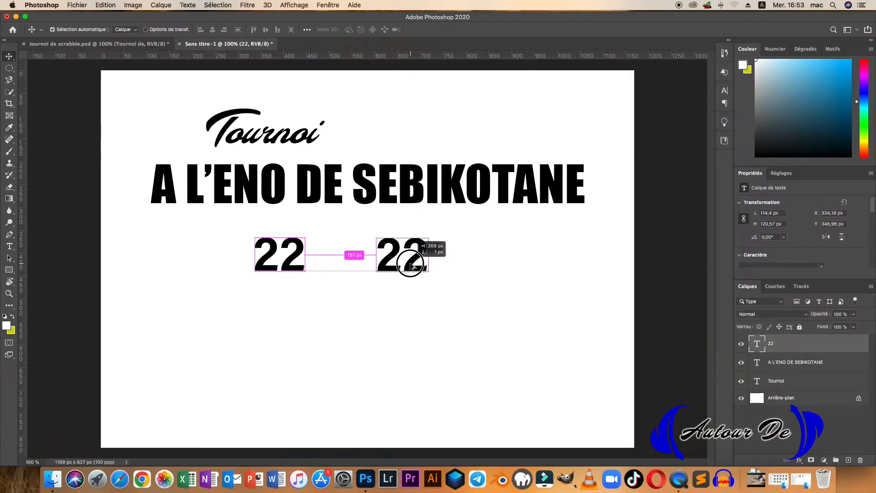
drag(321, 339, 322, 284)
double_click(406, 262)
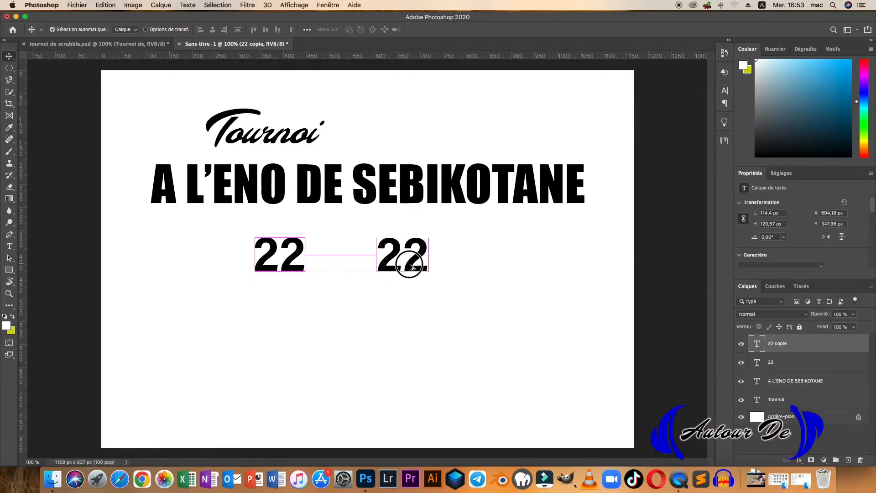
Change the text of the duplicated number to 27.
click(406, 262)
double_click(407, 260)
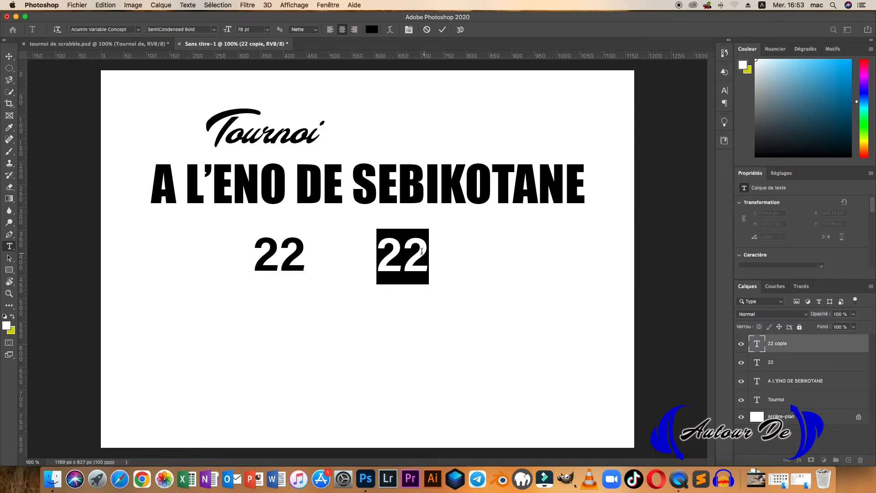
drag(409, 247, 443, 251)
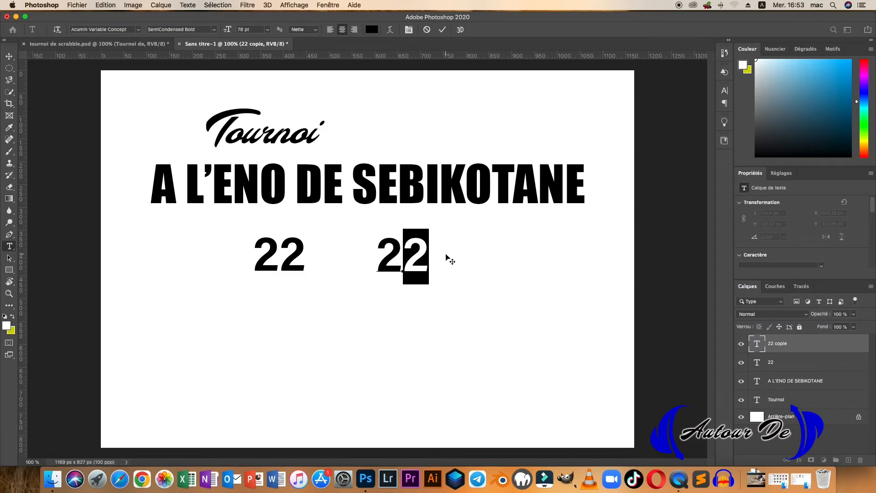
text(7)
click(9, 56)
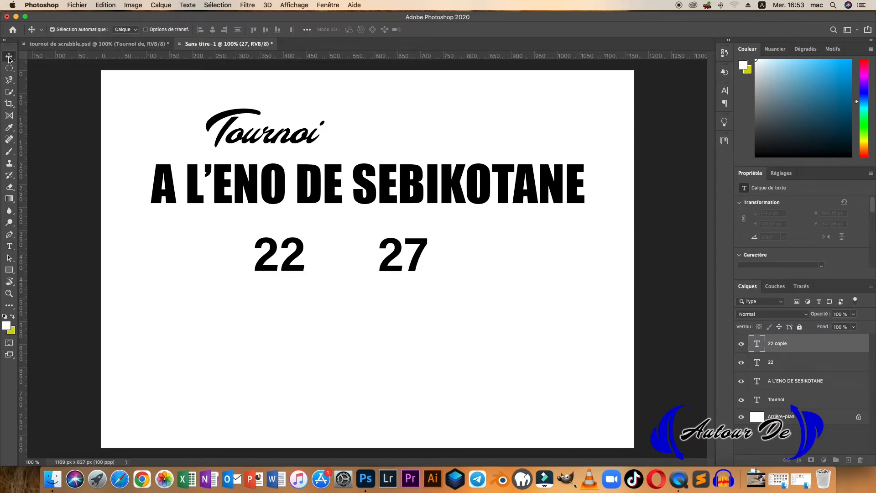
Check the dates on the reference poster, then change the second number to 07 and bring it closer to the 22.
click(80, 44)
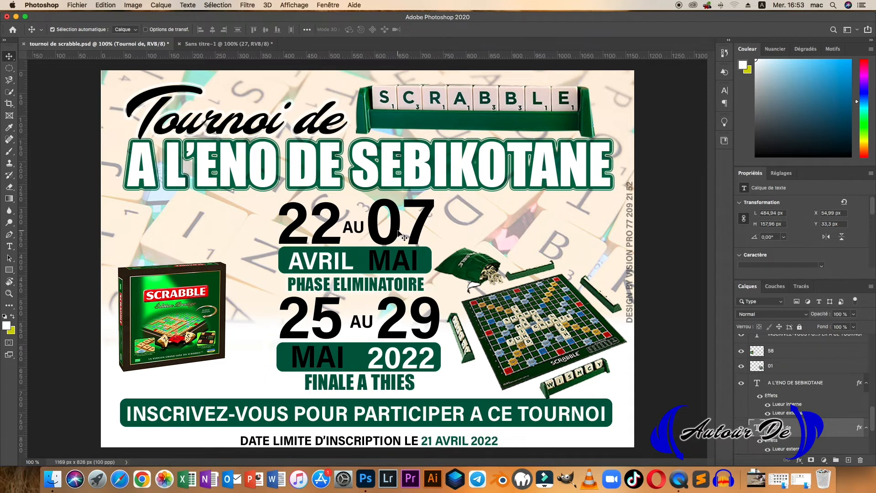
click(210, 44)
double_click(395, 242)
drag(396, 241, 352, 249)
text(0)
drag(382, 294, 354, 292)
click(9, 55)
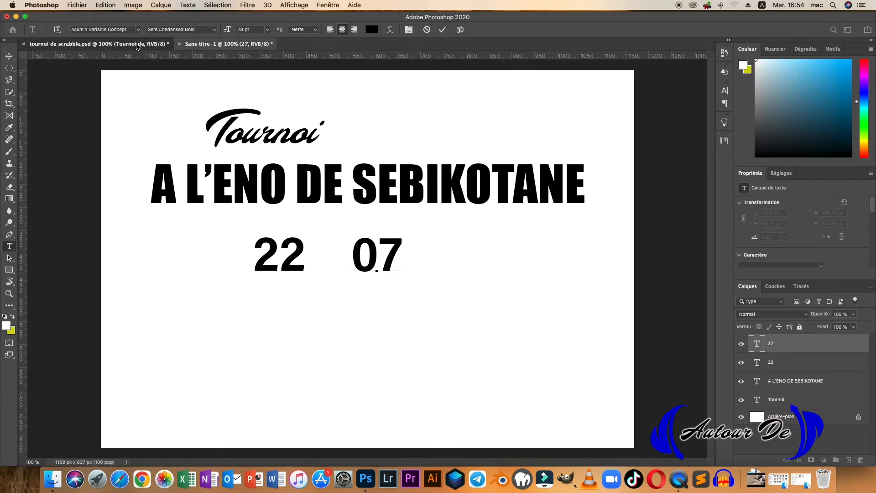
Check the month labels on the reference poster and place two copies of the 22 below the date numbers.
click(98, 43)
drag(315, 257, 366, 295)
click(212, 44)
Replace the text of the copy beneath the 22 with AVIRIL and shift it left.
double_click(296, 293)
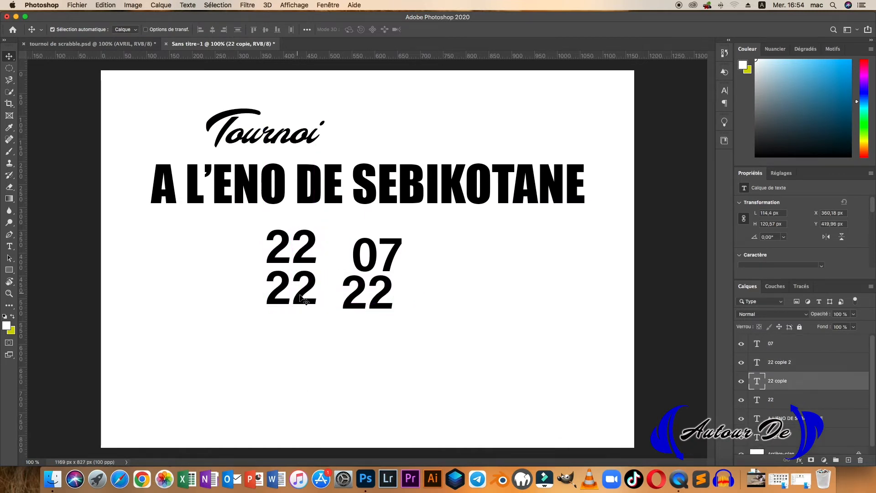
text(AVI)
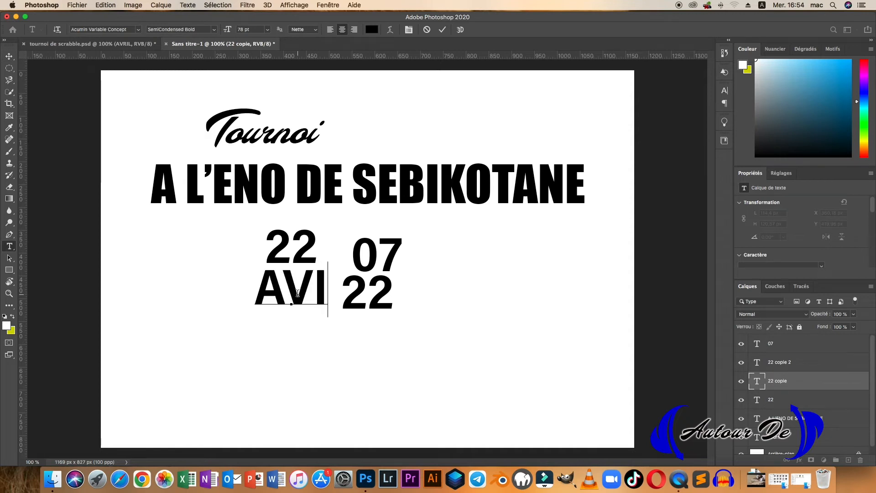
text(RLL)
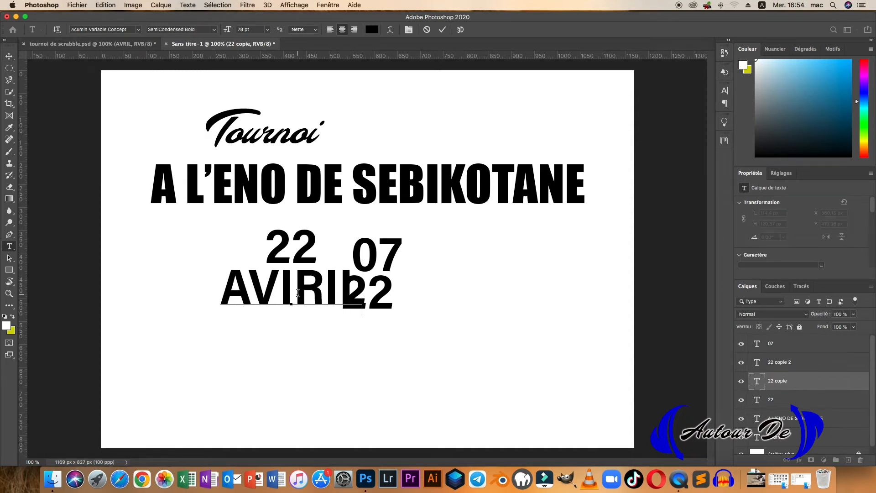
drag(224, 347, 174, 340)
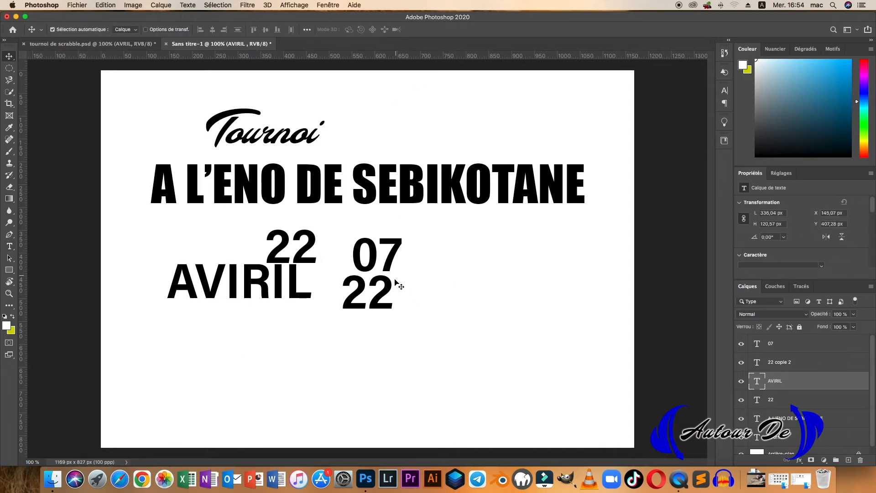
Replace the text of the copy beneath the 07 with MAI and shift it right.
double_click(386, 288)
text(MAI)
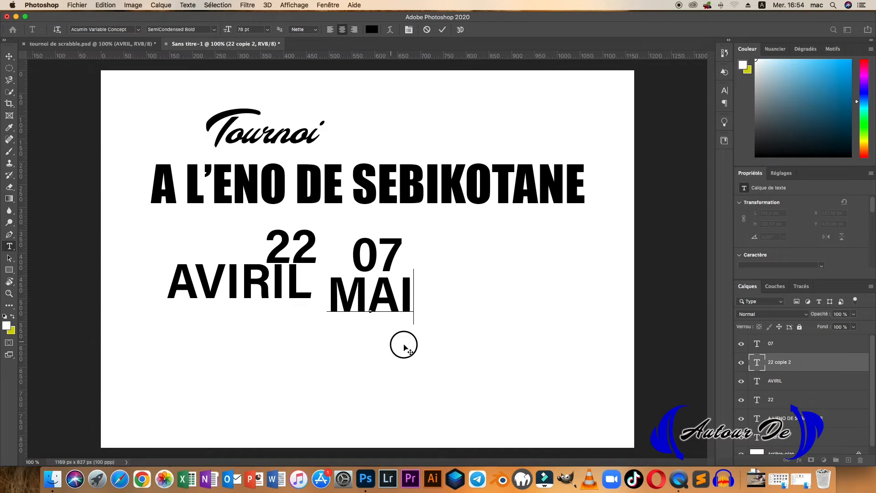
drag(401, 344, 459, 344)
Compare with the reference poster and line up 22 with 07 on one row and AVIRIL with MAI beneath.
click(123, 47)
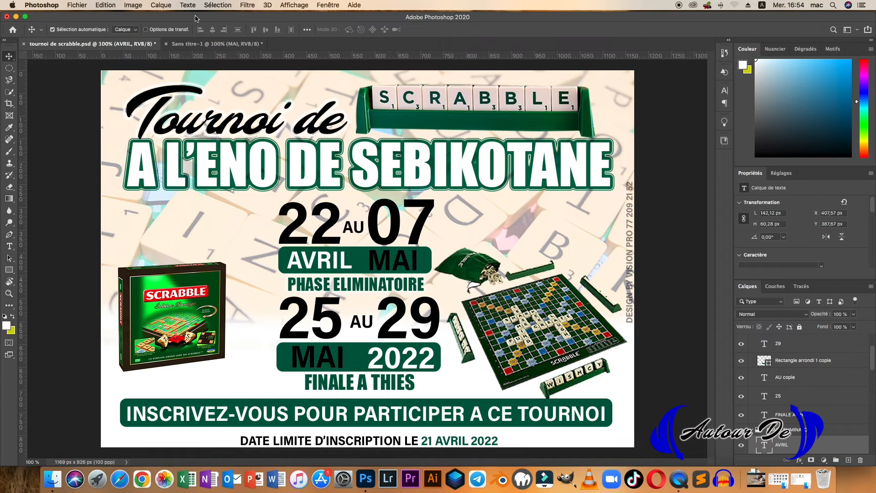
click(191, 44)
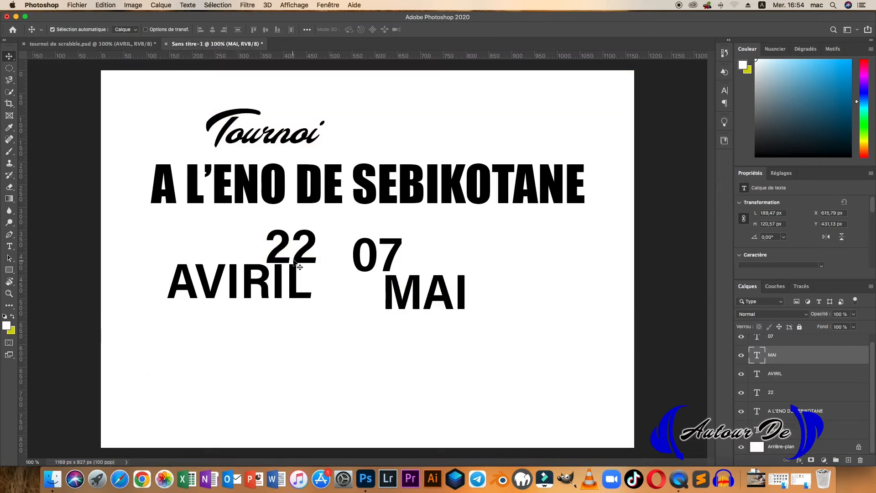
click(308, 259)
drag(309, 259, 377, 260)
drag(285, 290, 341, 301)
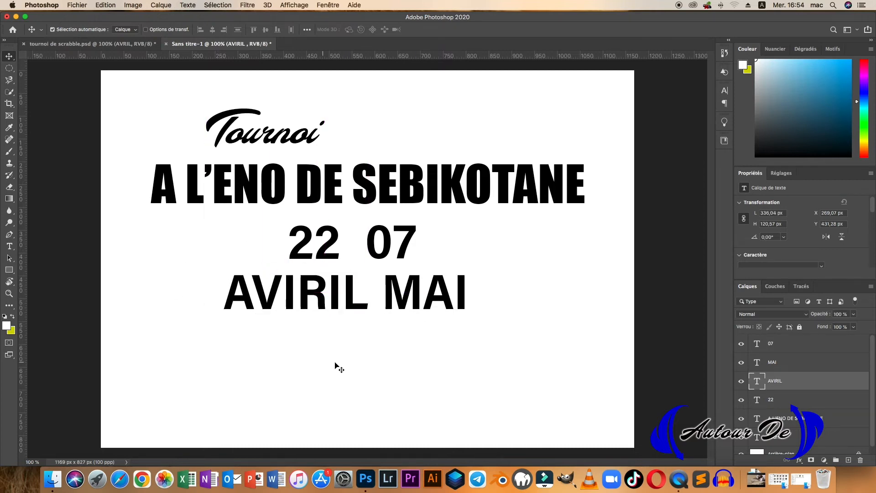
Check the registration line on the reference poster and place a copy of AVIRIL near the bottom of the new canvas.
click(98, 44)
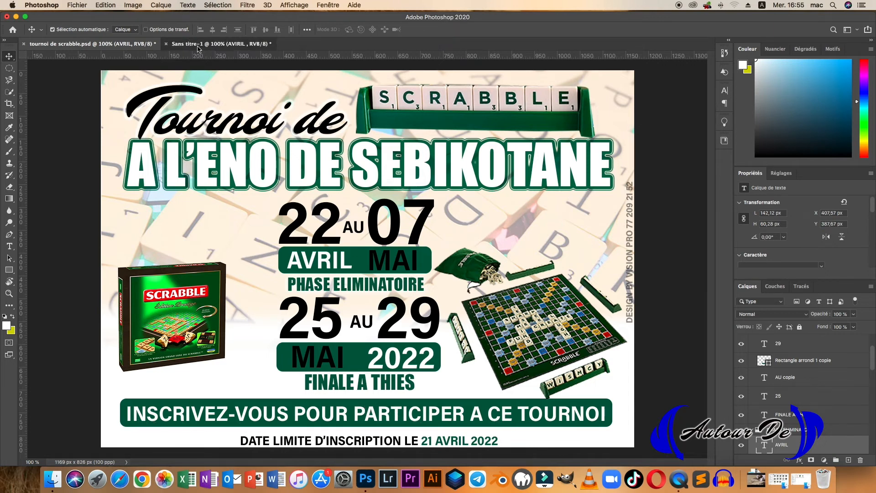
click(215, 44)
drag(338, 293, 369, 405)
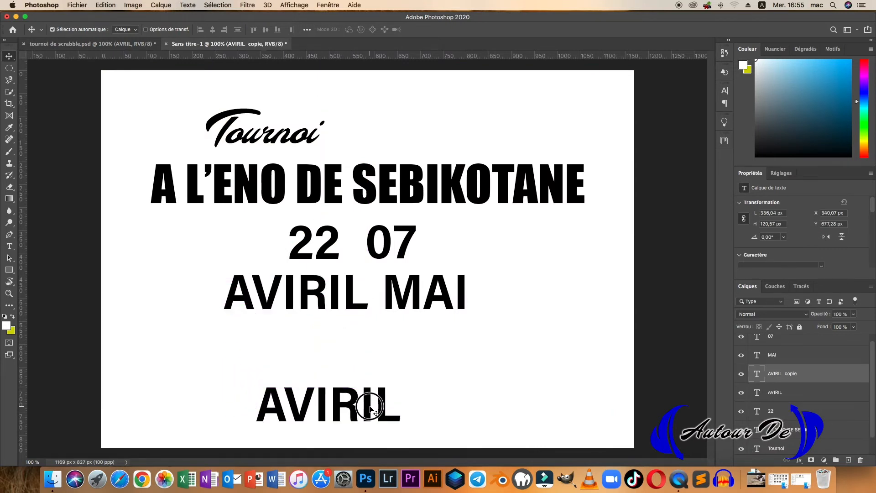
Replace the text of the AVIRIL copy near the bottom of the canvas with INSCRIVEZ-VOUS POUR.
double_click(370, 405)
text(I)
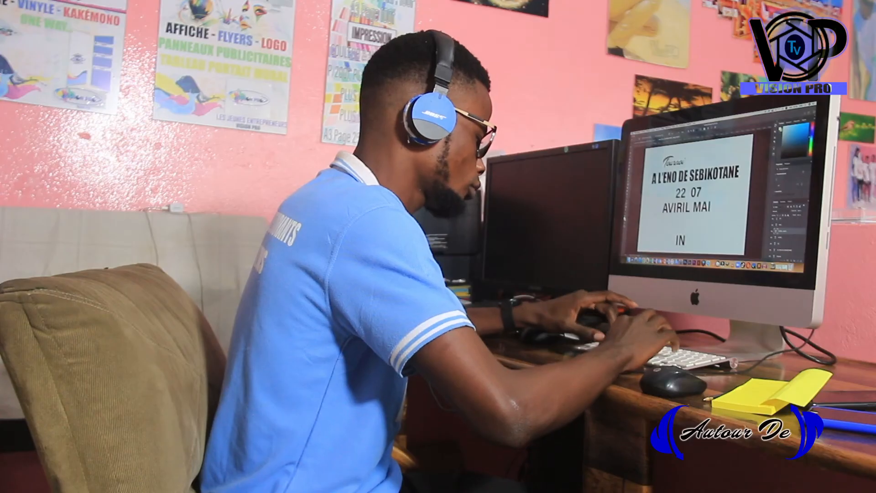
text(NSCRI)
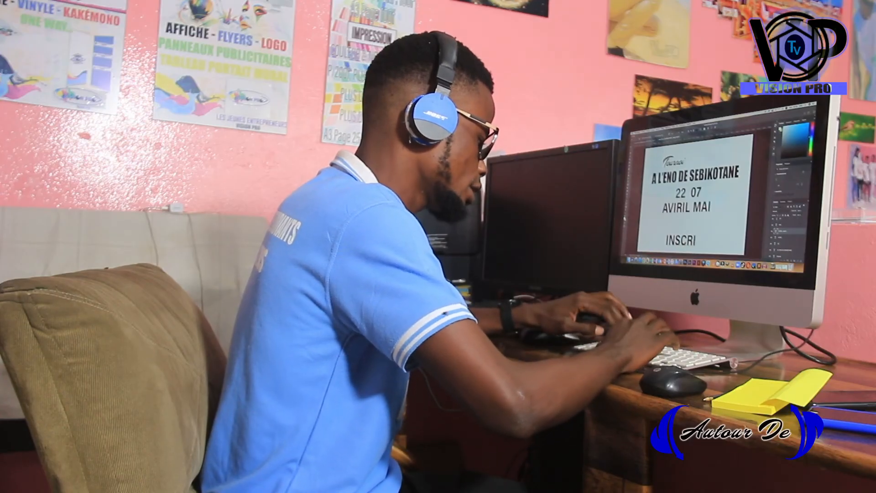
text(VE)
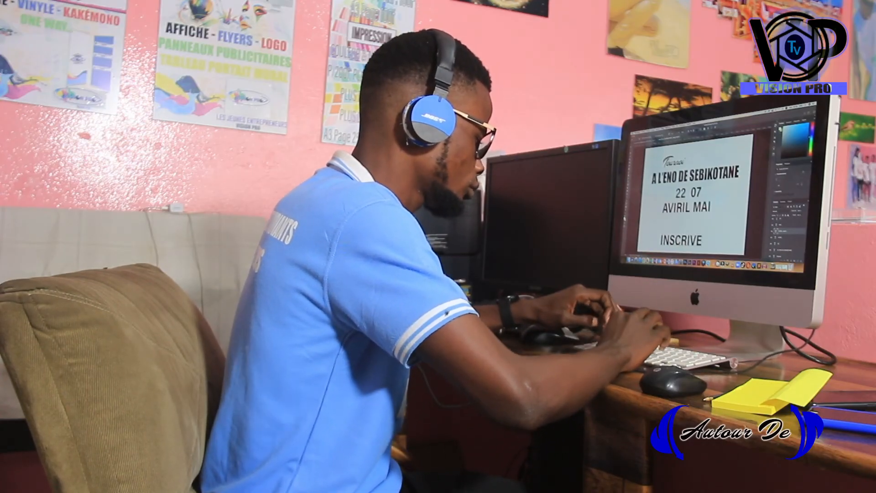
text(Z-)
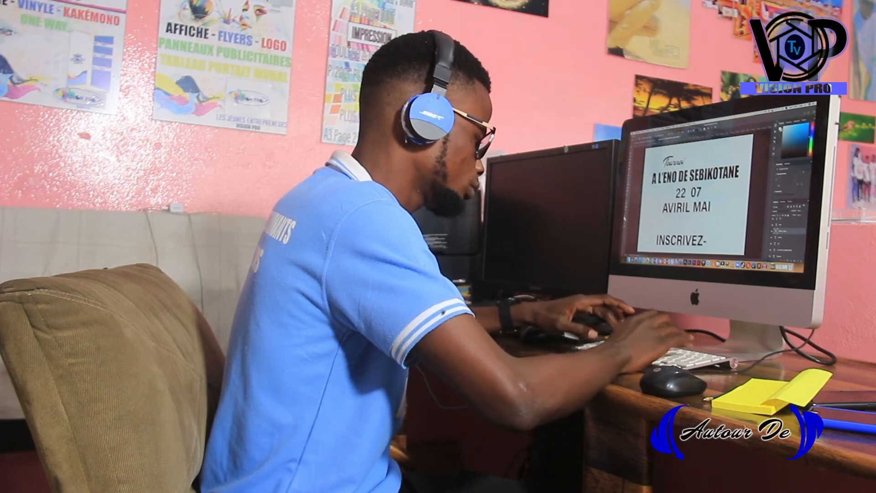
text(VUS POUR)
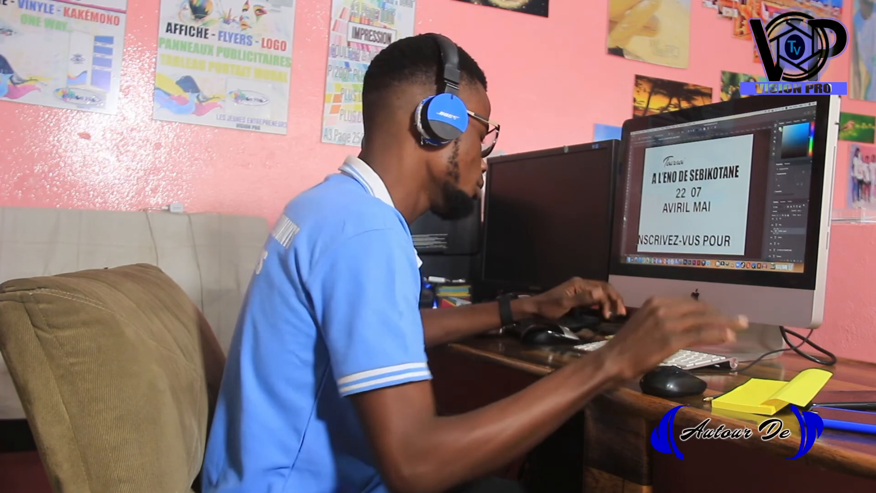
drag(685, 241, 692, 239)
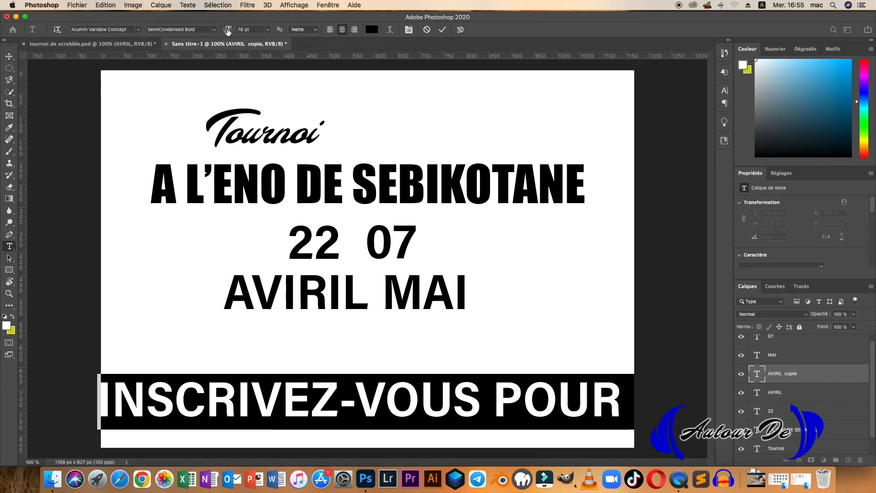
Reduce the font size of the INSCRIVEZ-VOUS POUR line to 19 pt.
click(228, 31)
drag(228, 31, 196, 37)
click(429, 413)
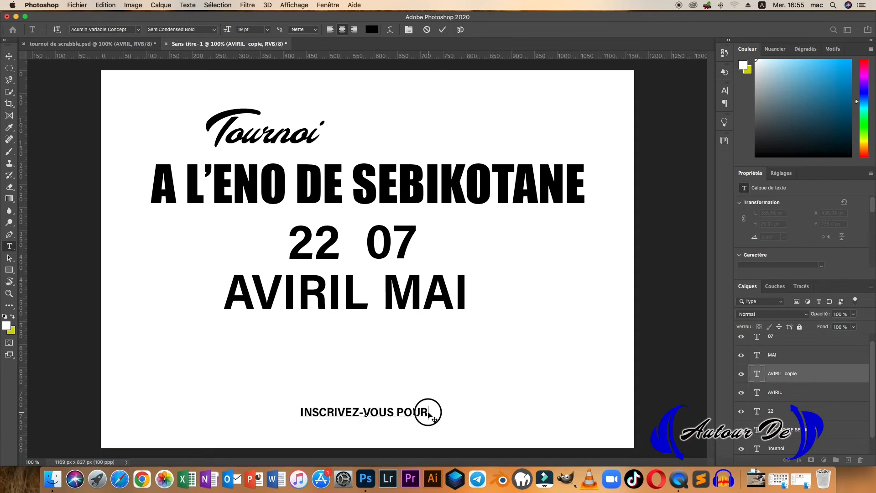
Copy INSCRIVEZ-VOUS POUR PARTICIPER A CE TOURNOI from the reference poster and paste it over the new document's registration text.
click(113, 44)
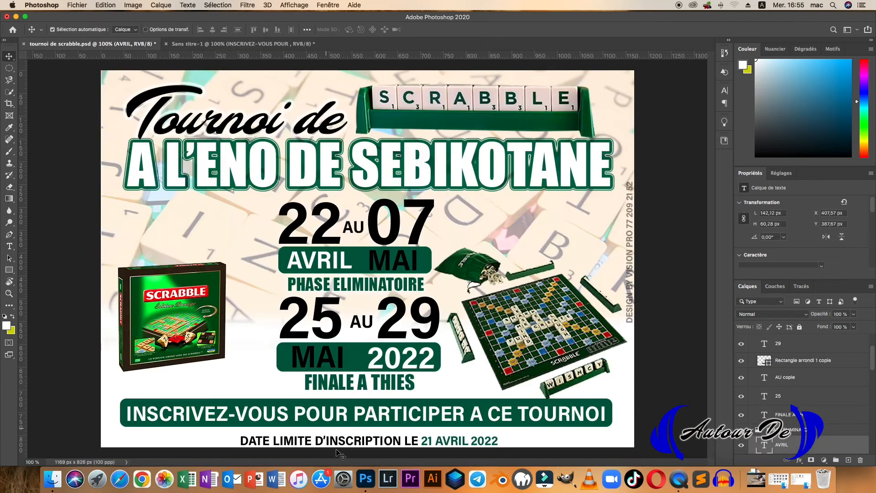
double_click(336, 415)
key(super+c)
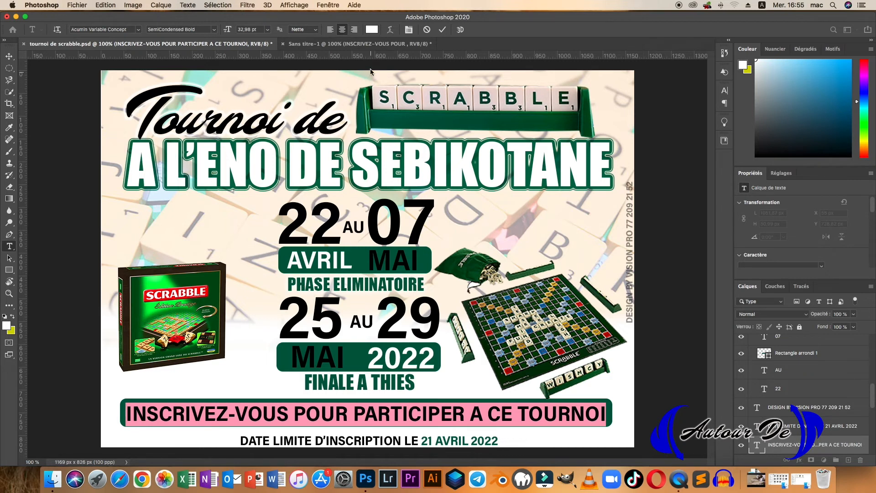
click(362, 43)
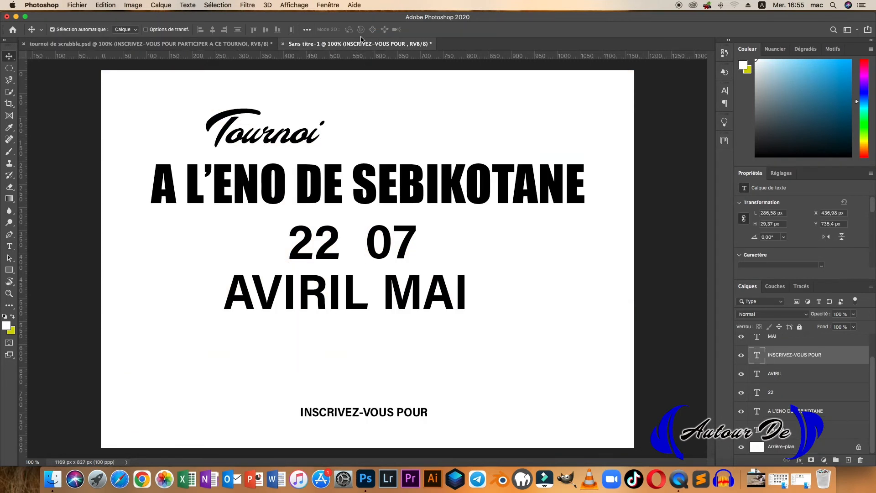
double_click(342, 411)
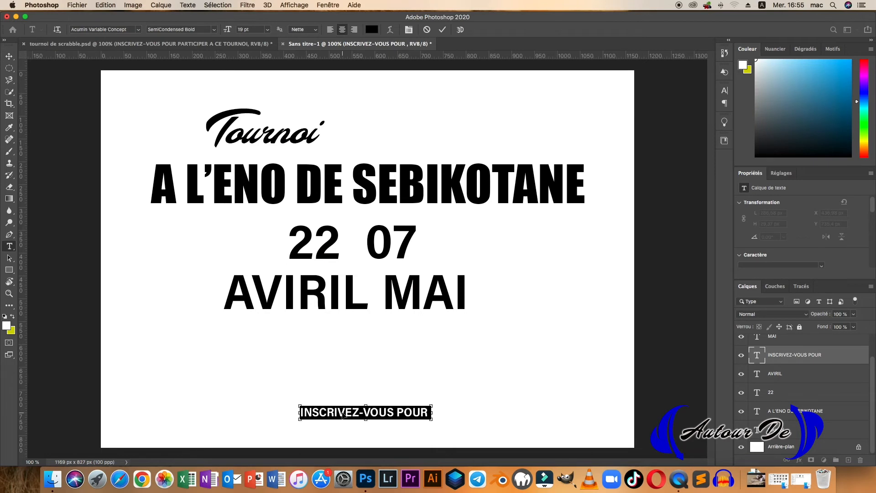
key(super+v)
key(super)
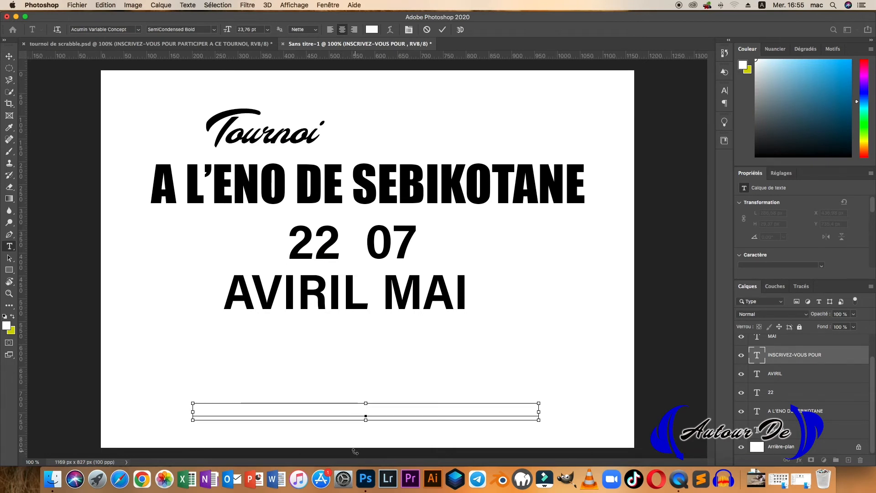
Set the colour of the whole pasted registration line to black (000000).
key(super+a)
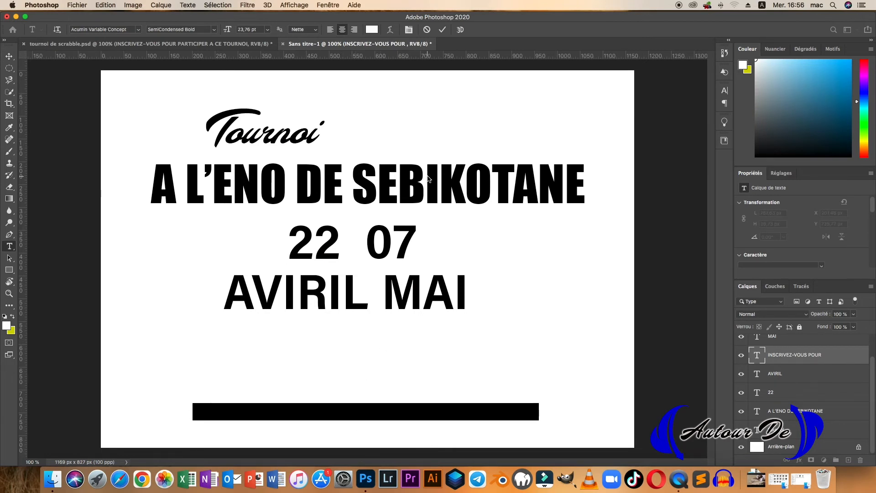
click(372, 29)
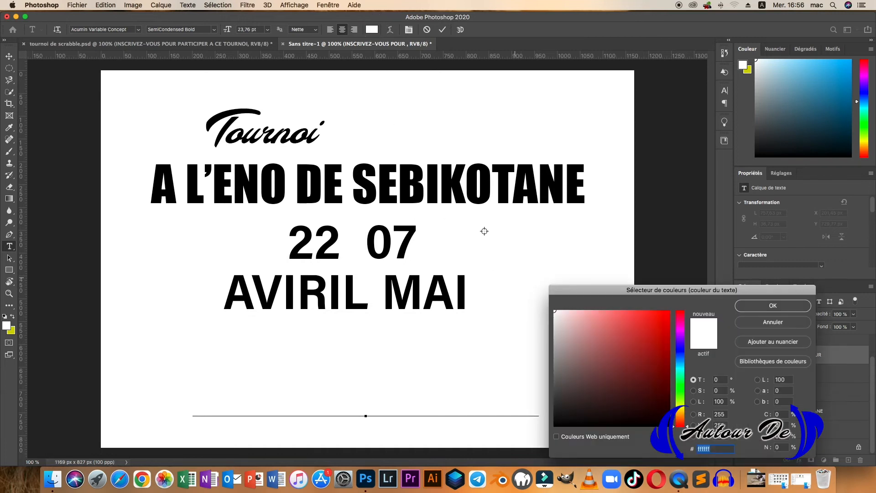
drag(579, 404, 553, 429)
click(786, 305)
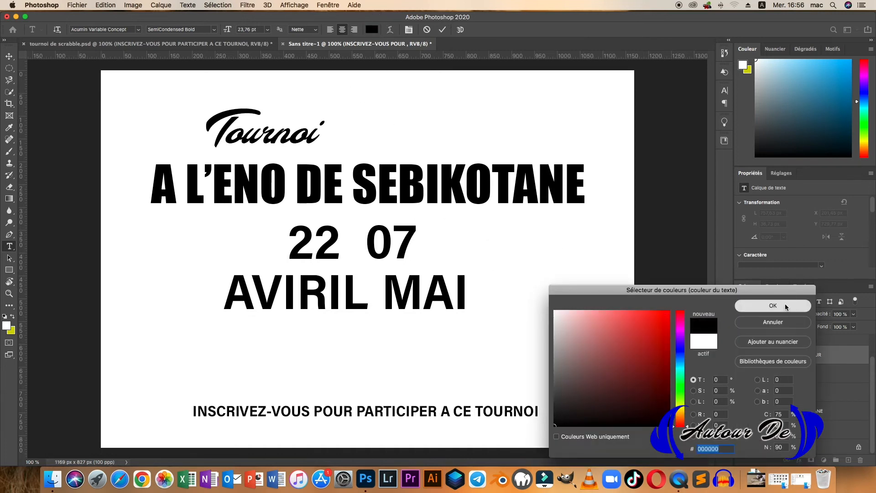
Try other text colours such as bright green and white on the registration line, return it to black and finish editing.
click(395, 412)
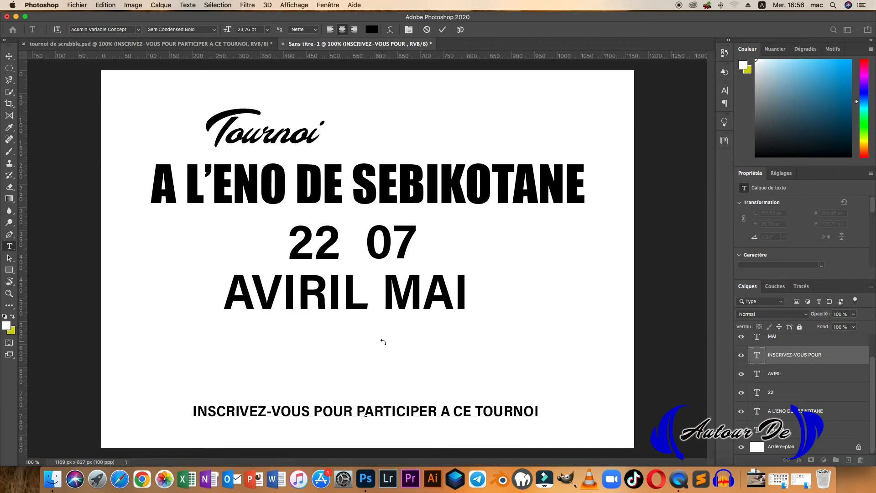
key(super+a)
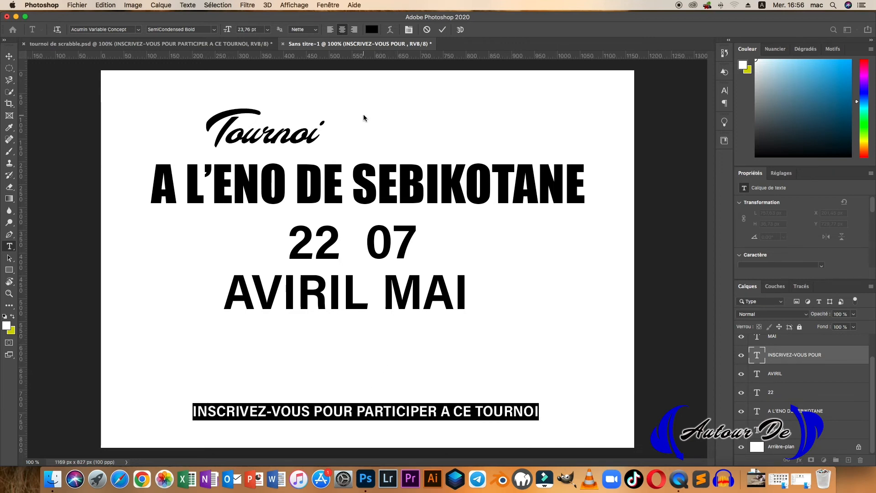
click(373, 30)
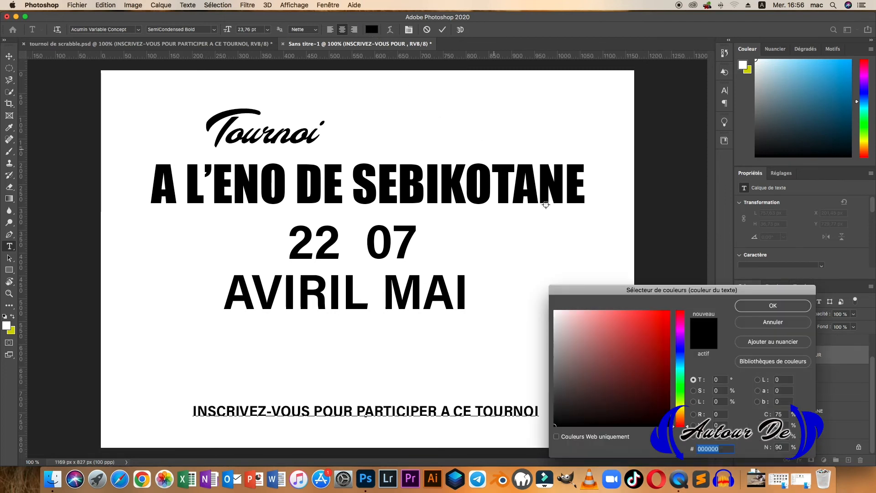
mouse_move(603, 372)
mouse_down()
mouse_move(639, 346)
mouse_move(632, 319)
mouse_move(564, 317)
mouse_move(678, 320)
mouse_up()
click(680, 402)
drag(636, 347, 667, 310)
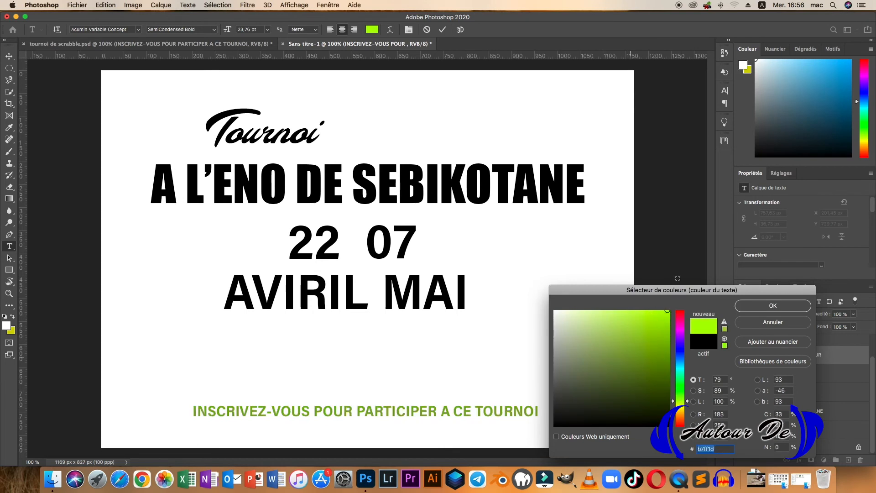
click(683, 380)
drag(585, 348, 554, 310)
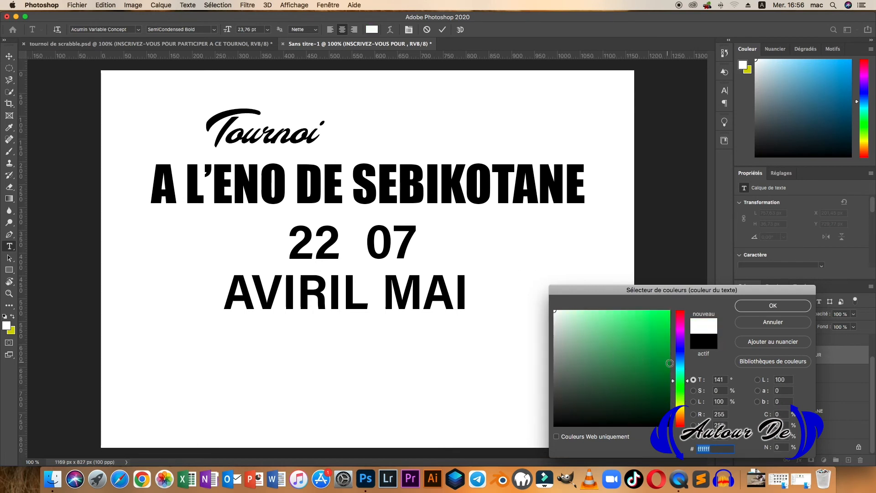
mouse_move(678, 375)
mouse_down()
mouse_move(678, 348)
mouse_move(519, 301)
mouse_move(647, 337)
mouse_move(654, 310)
mouse_up()
drag(632, 340, 656, 339)
drag(582, 393, 493, 459)
click(612, 414)
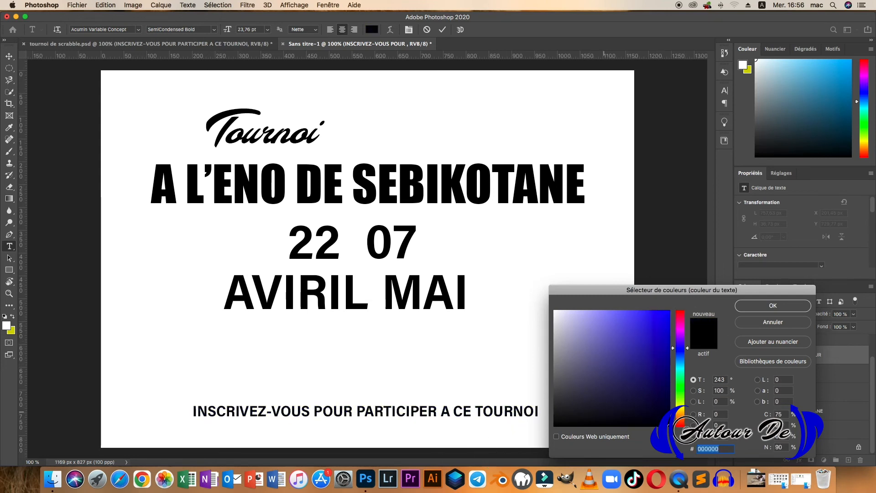
click(772, 306)
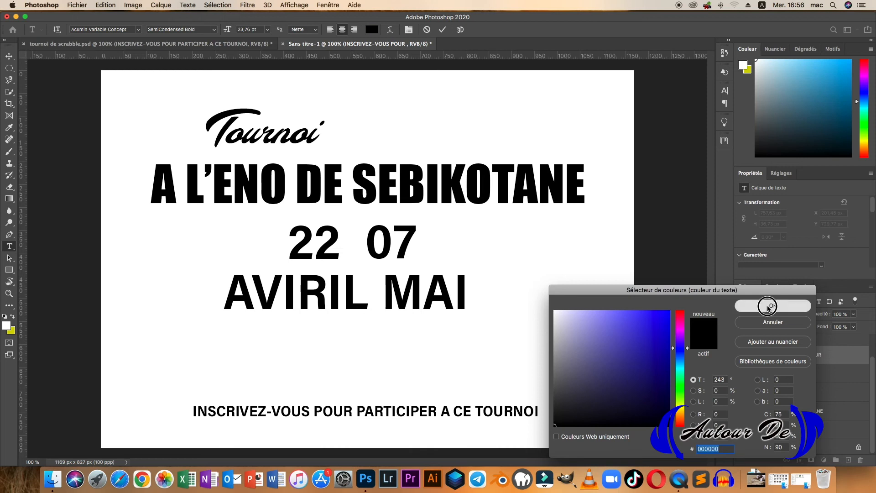
click(9, 56)
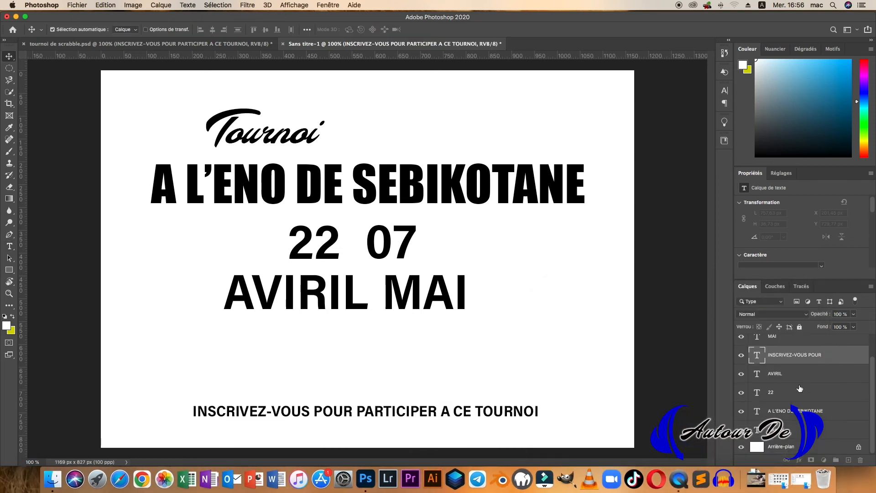
Review the new document's text layers in the layer stack, including Tournoi, A L'ENO DE SEBIKOTANE, 22 and AVIRIL.
scroll(800, 388, up, 1)
scroll(801, 388, down, 1)
scroll(801, 389, up, 1)
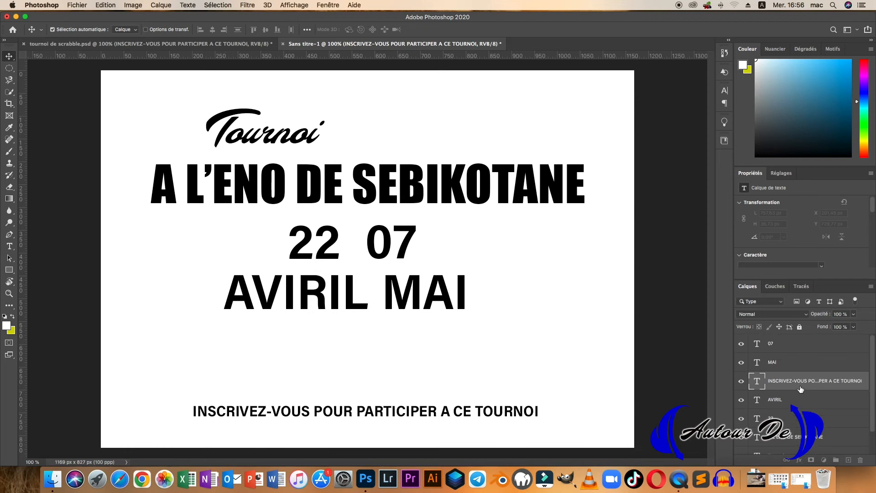
scroll(801, 389, down, 1)
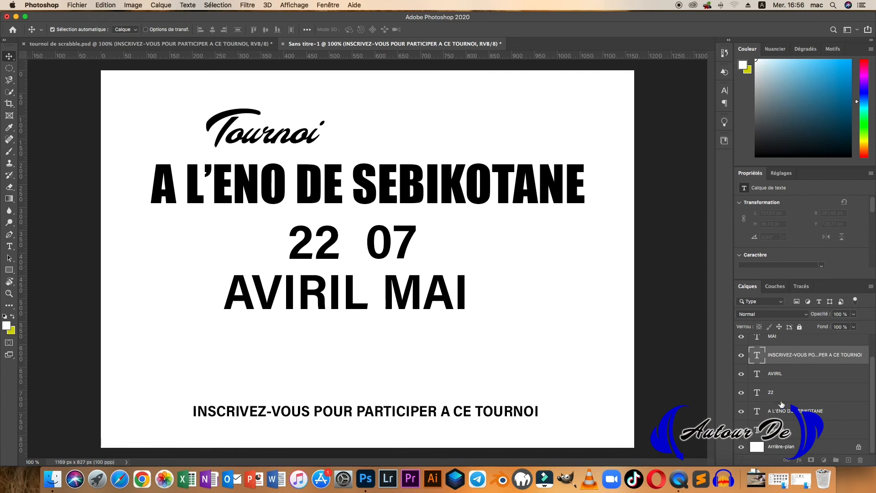
click(797, 432)
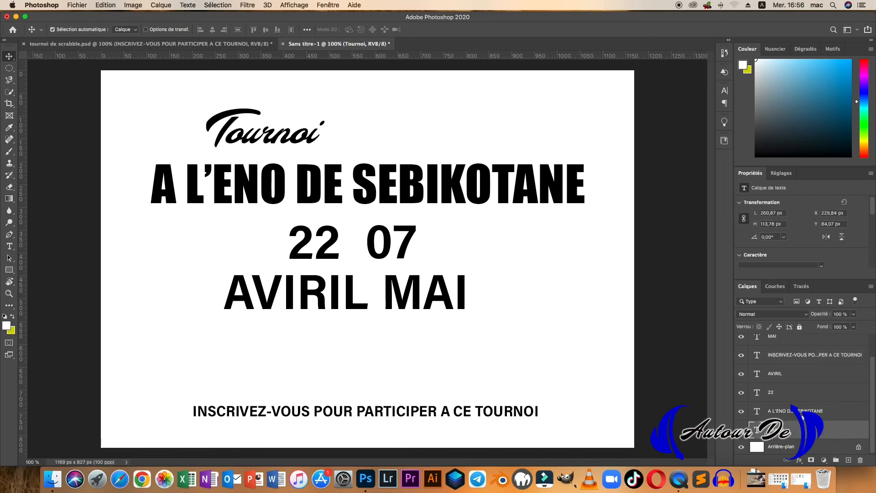
click(803, 411)
click(802, 394)
click(803, 376)
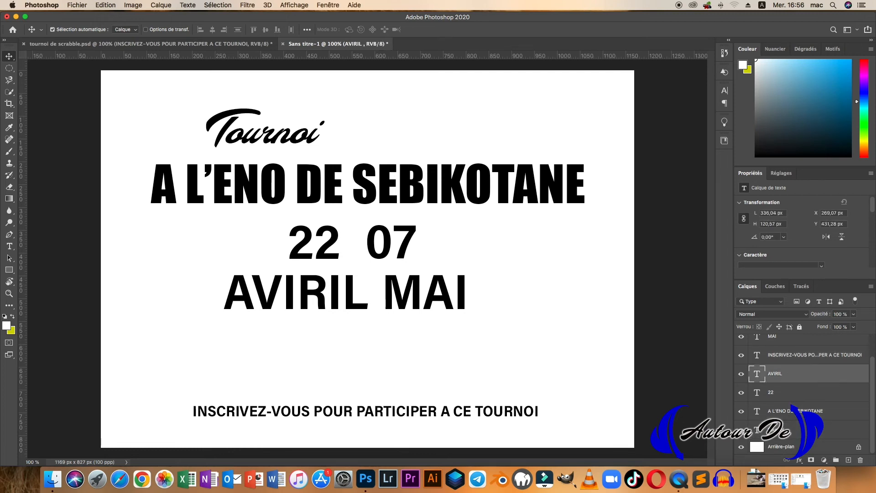
click(806, 431)
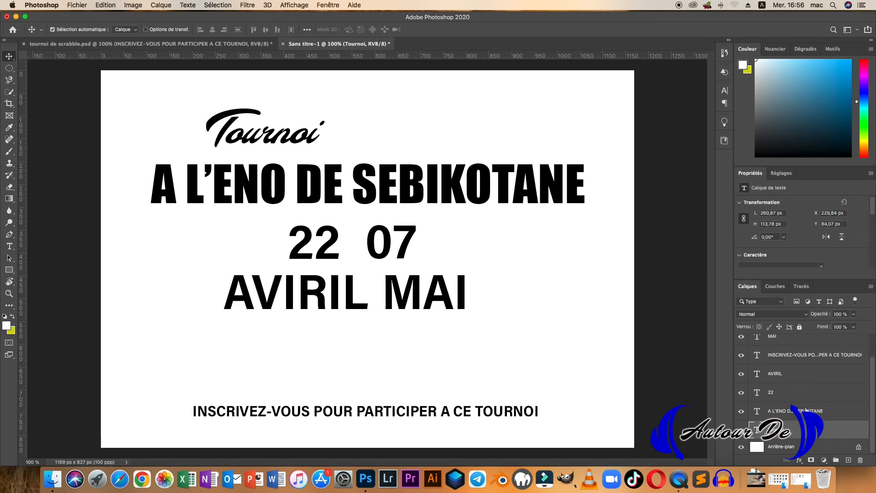
click(806, 411)
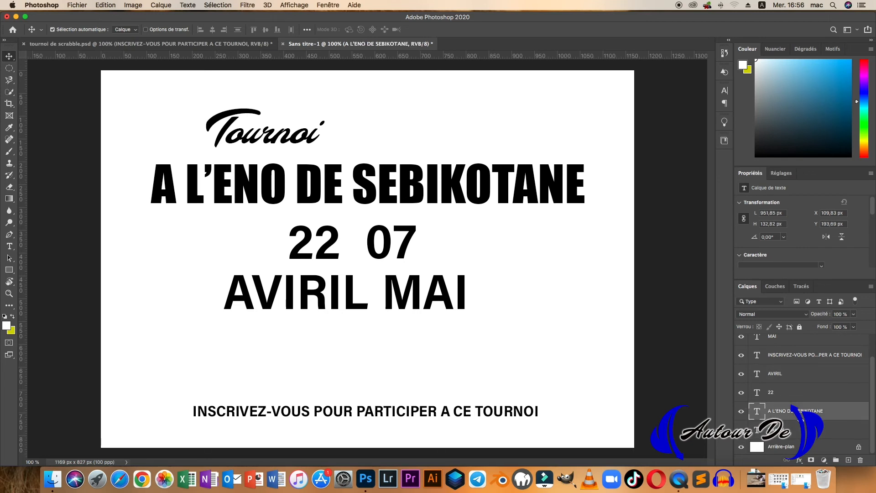
click(794, 395)
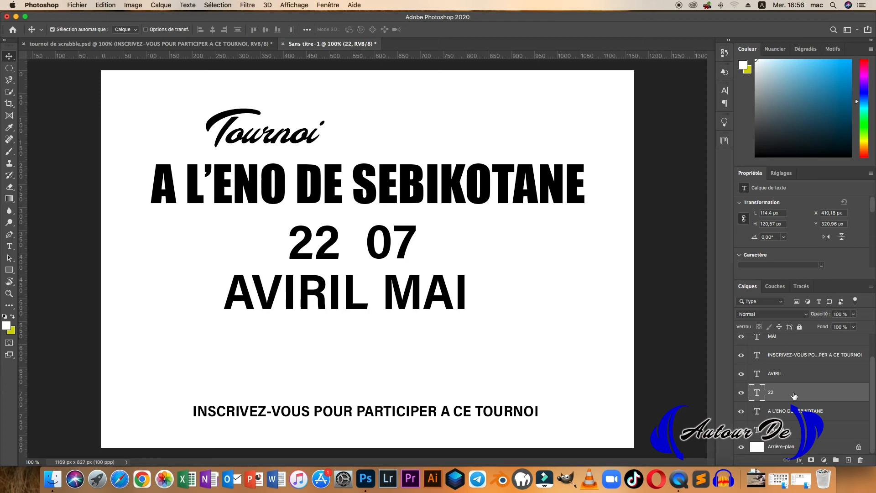
click(798, 377)
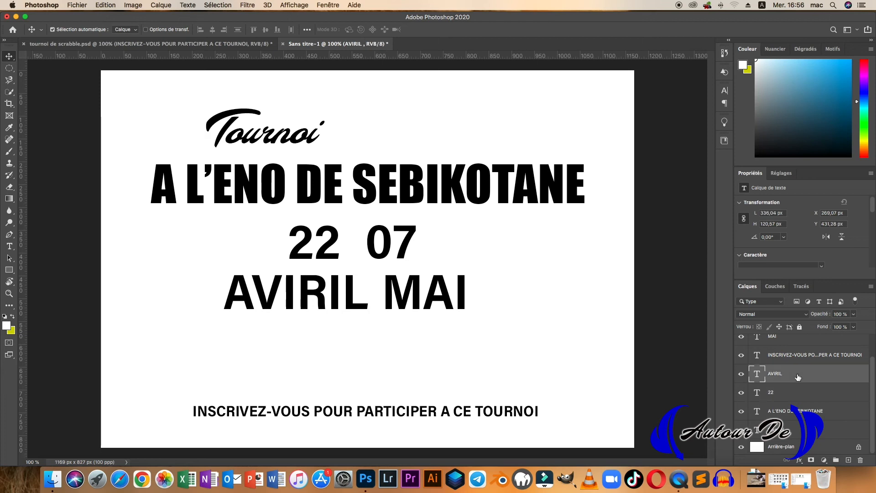
Duplicate the registration line just beneath itself and replace its text with the reference poster's DATE LIMITE D'INSCRIPTION LE 21 AVRIL 2022.
click(136, 43)
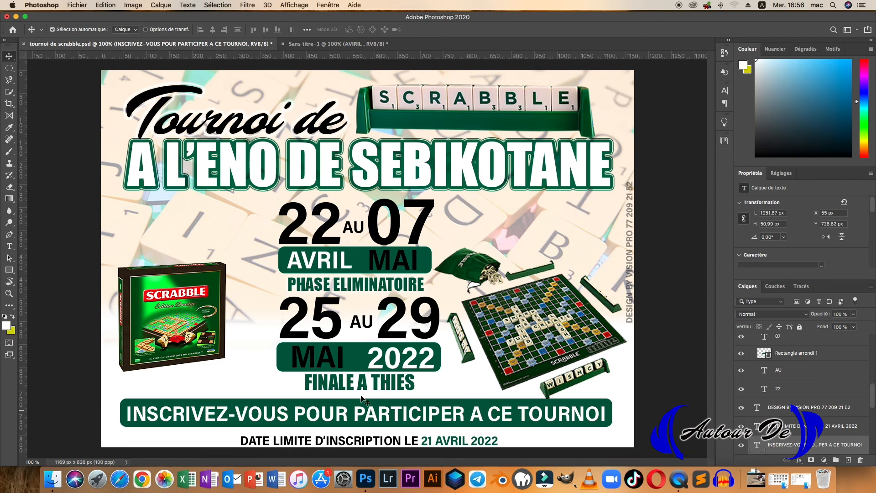
double_click(322, 442)
key(super+c)
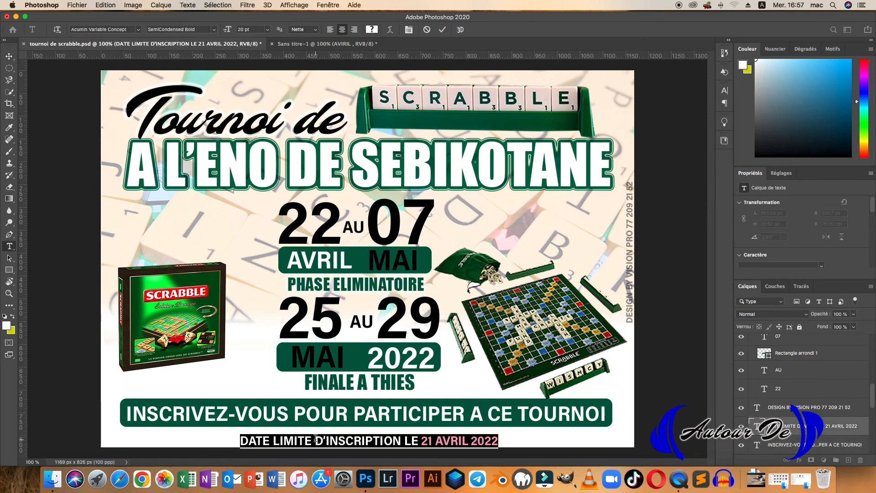
click(319, 44)
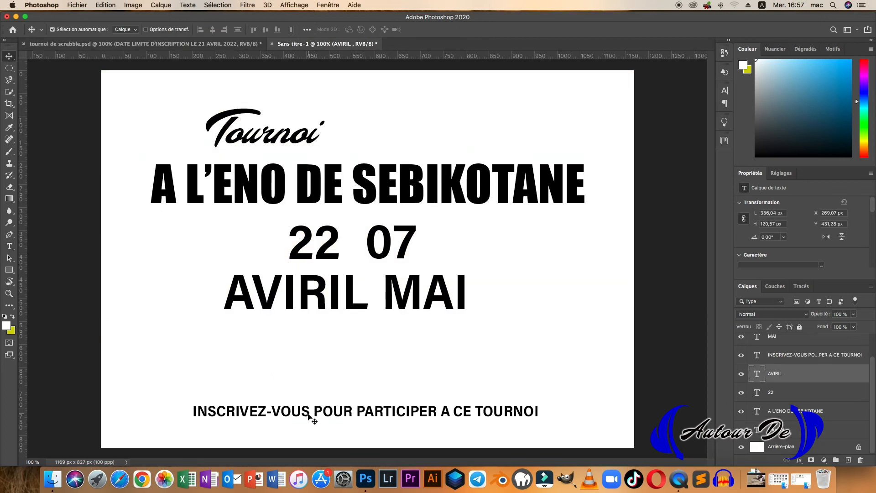
drag(309, 418, 310, 436)
double_click(310, 437)
key(super+v)
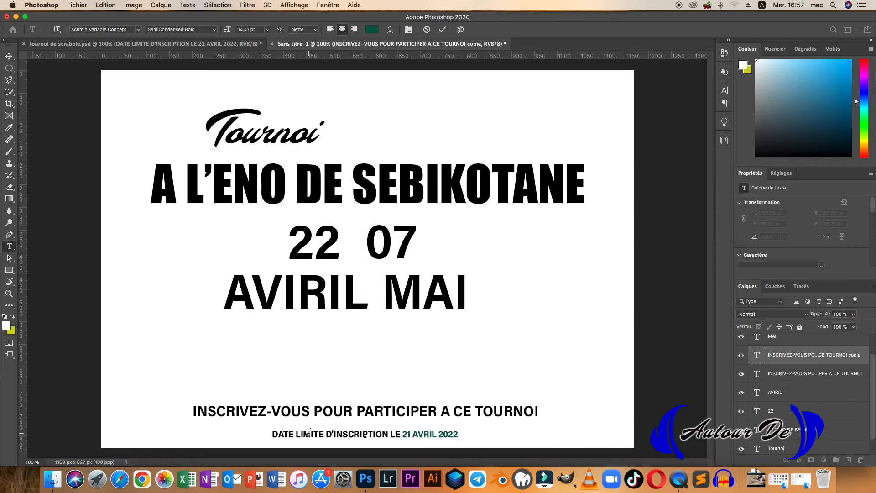
Colour the entire registration deadline line black, including its date, and commit the text edit.
drag(454, 434, 249, 441)
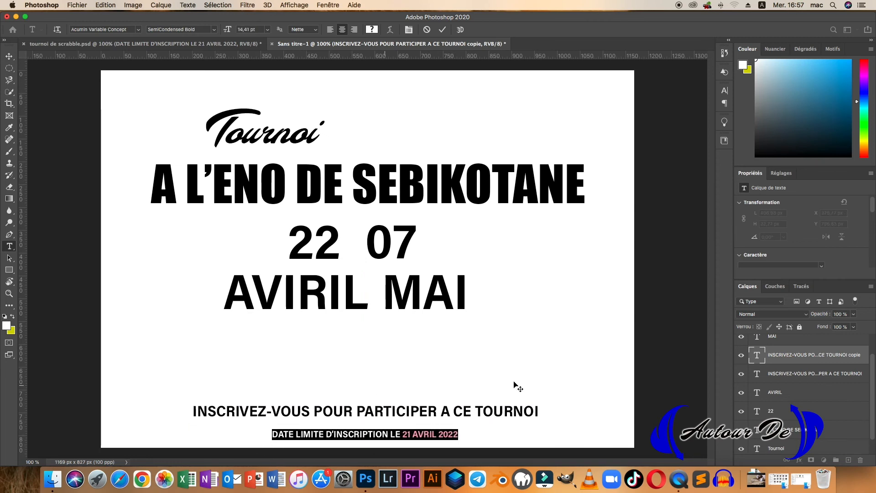
drag(765, 156, 713, 183)
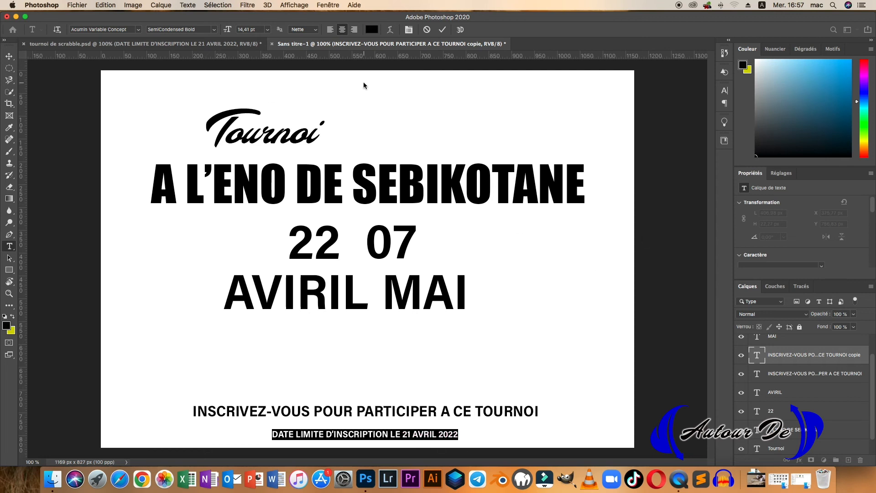
click(443, 29)
Move the deadline line slightly lower beneath the registration line and start a free transform on it.
drag(303, 439, 305, 441)
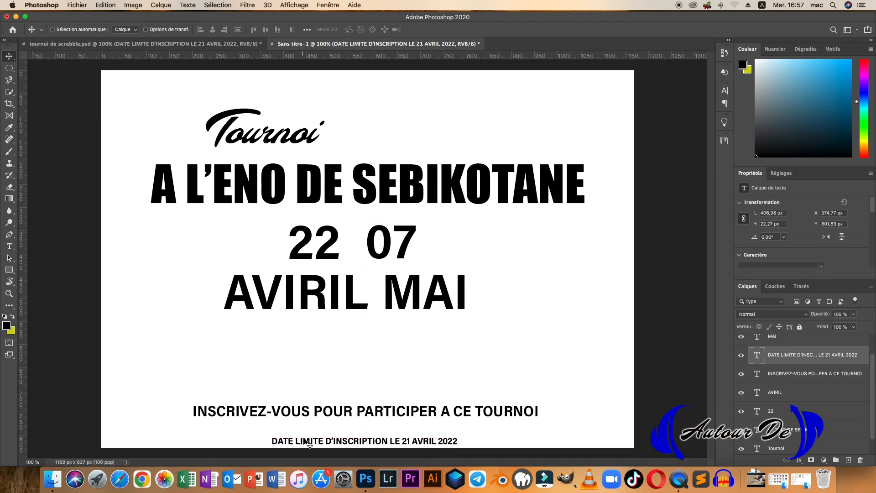
key(super+t)
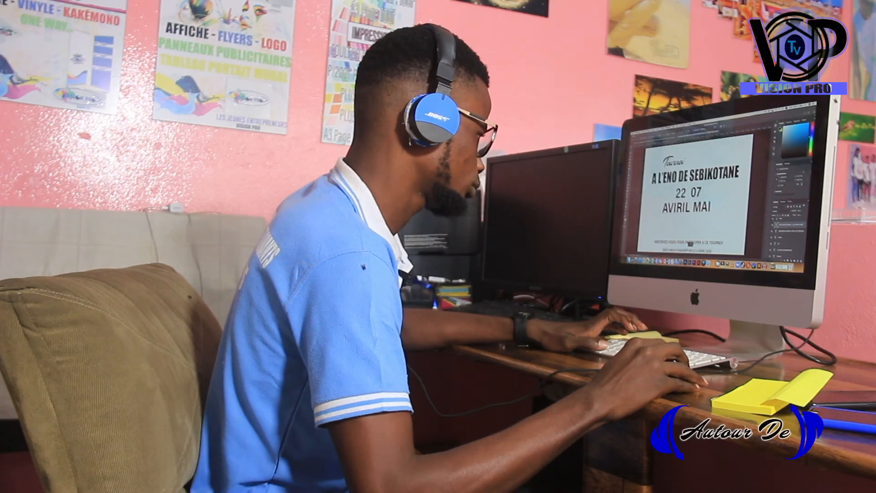